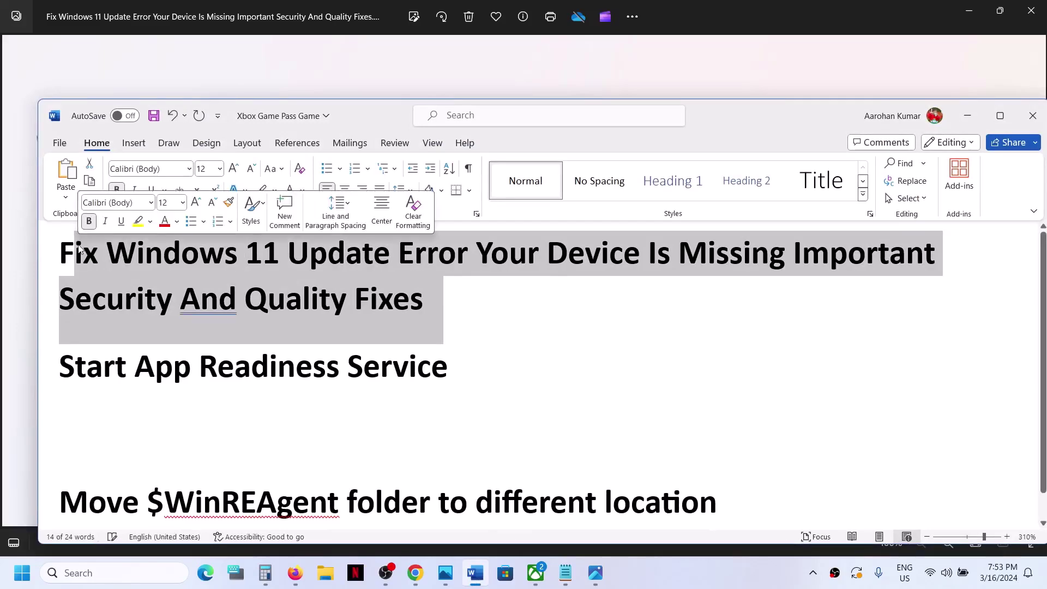
- Highlight the "Start App Readiness Service" line in the document, and find and open the Services console through Windows search
{"action": "left_click_drag", "start_coordinate": [466, 369], "coordinate": [46, 368]}
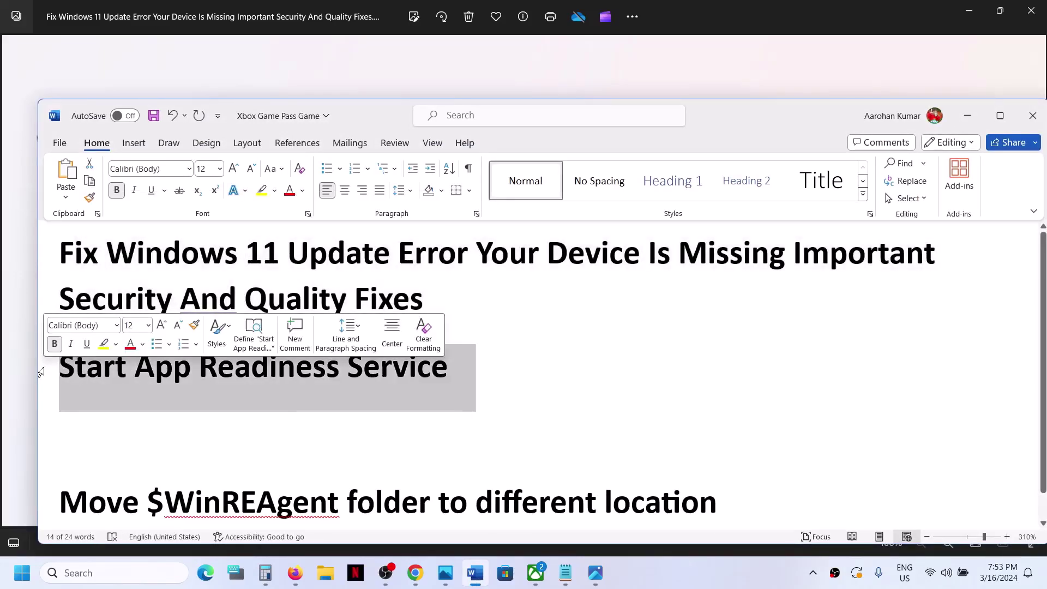
{"action": "left_click", "coordinate": [100, 574]}
{"action": "type", "text": "ervices"}
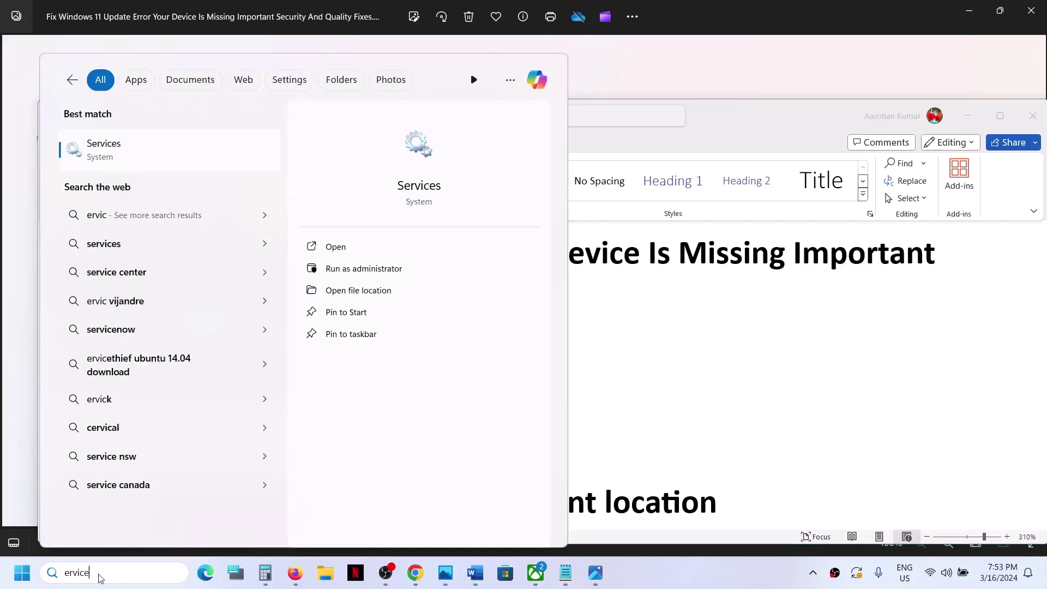
{"action": "left_click", "coordinate": [66, 572]}
{"action": "type", "text": "s"}
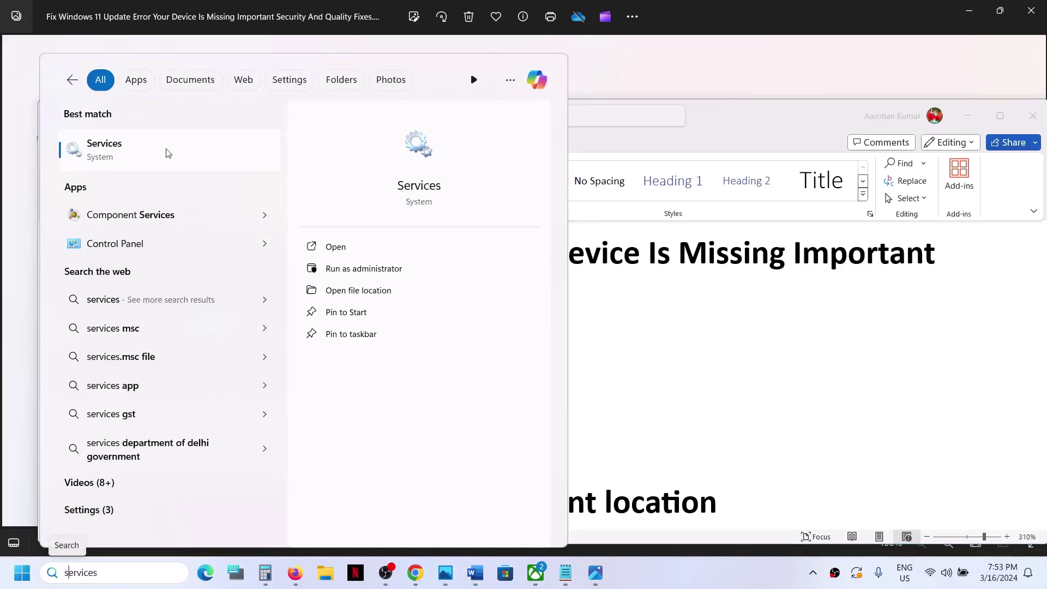
{"action": "left_click", "coordinate": [182, 150]}
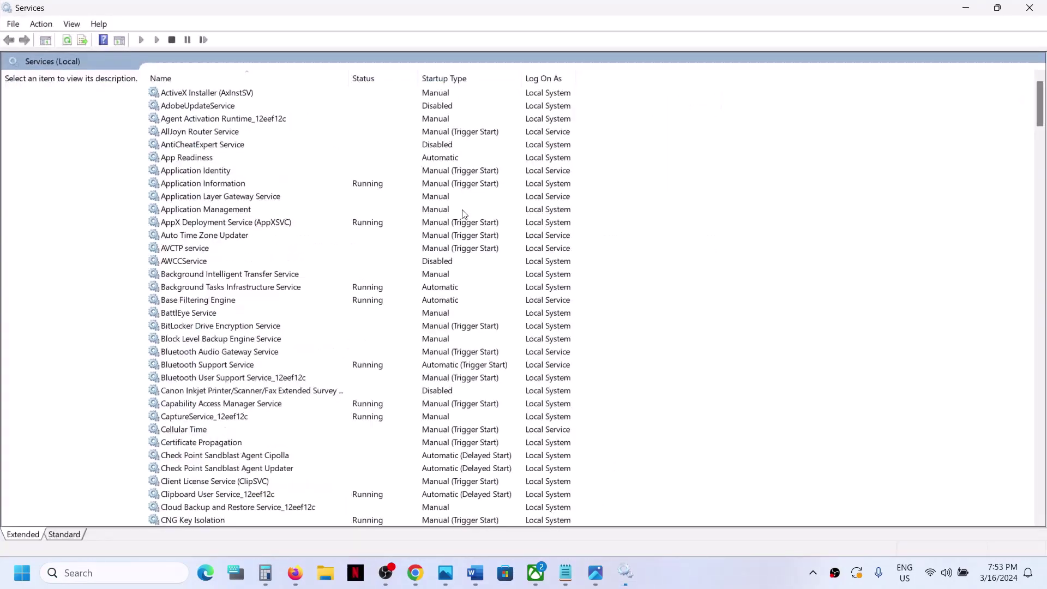
- Open the App Readiness service's properties and apply the Automatic startup type
{"action": "left_click", "coordinate": [188, 162]}
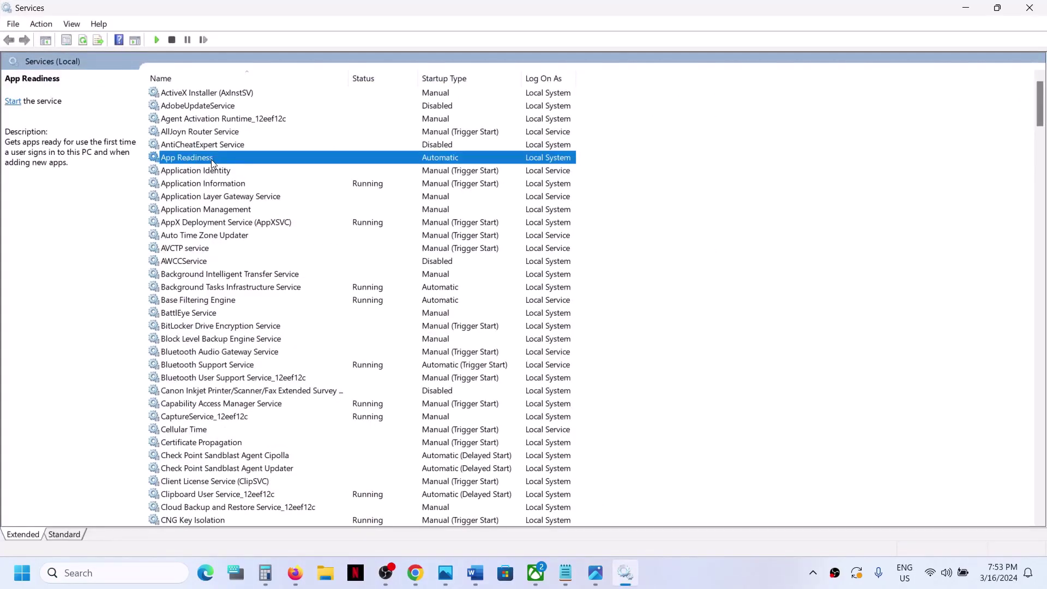
{"action": "double_click", "coordinate": [225, 162]}
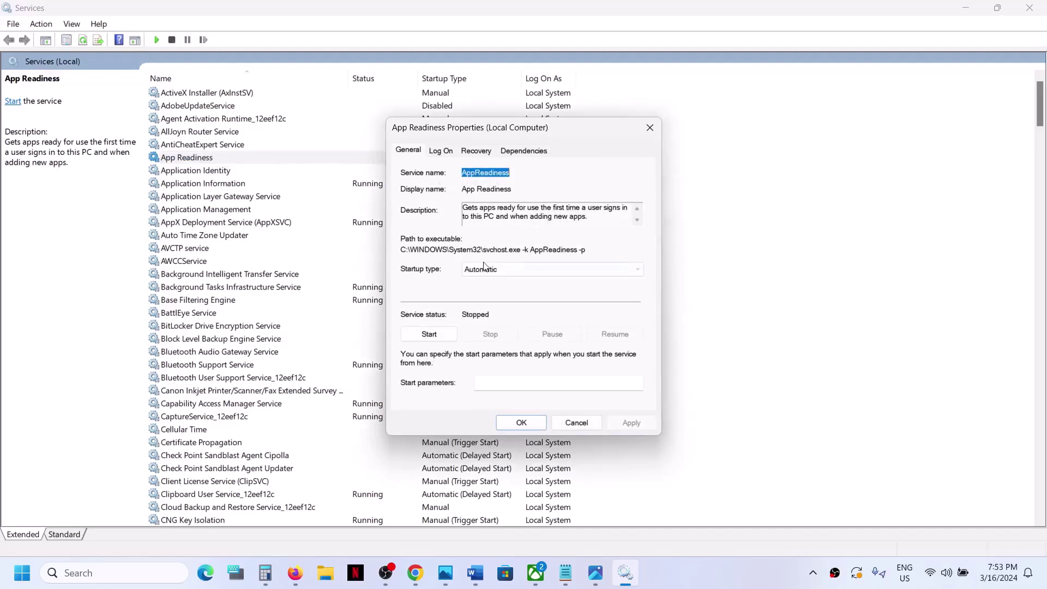
{"action": "left_click", "coordinate": [484, 267]}
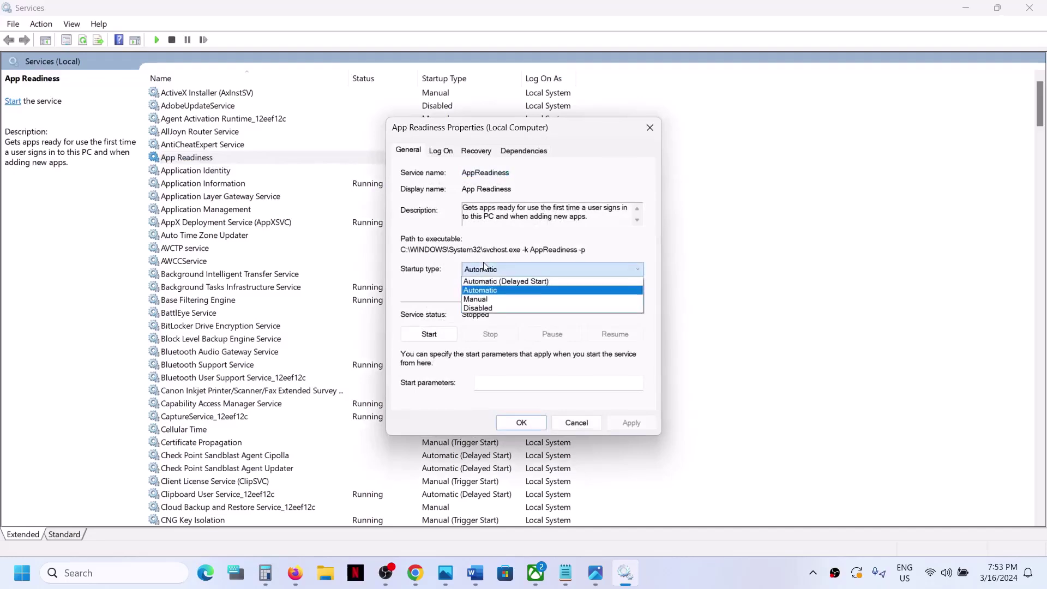
{"action": "left_click", "coordinate": [492, 293]}
{"action": "left_click", "coordinate": [619, 423]}
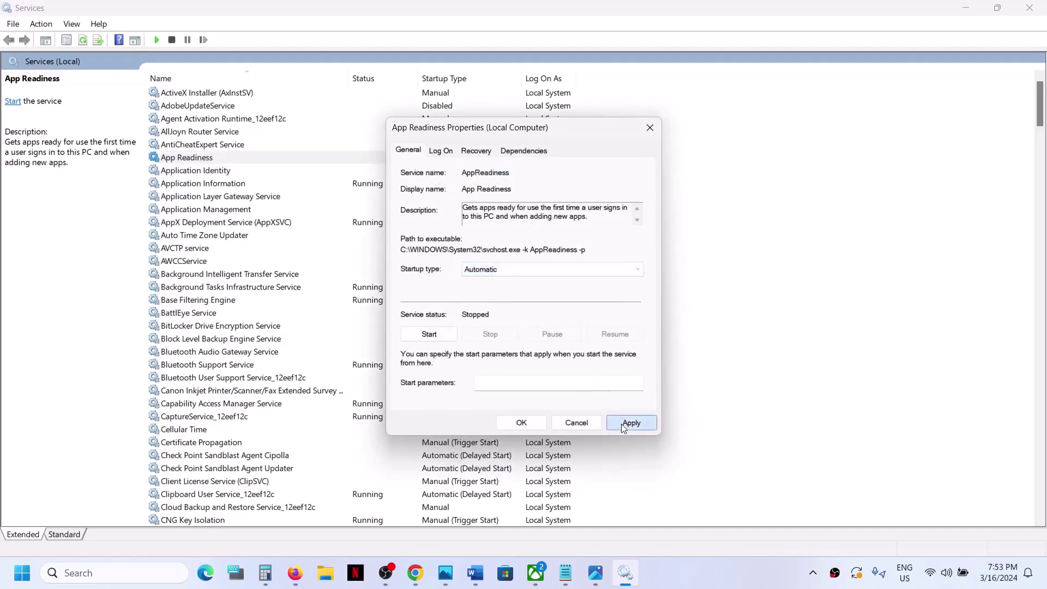
- Start the App Readiness service, accept its properties, and restart the service from the services list
{"action": "left_click", "coordinate": [435, 343]}
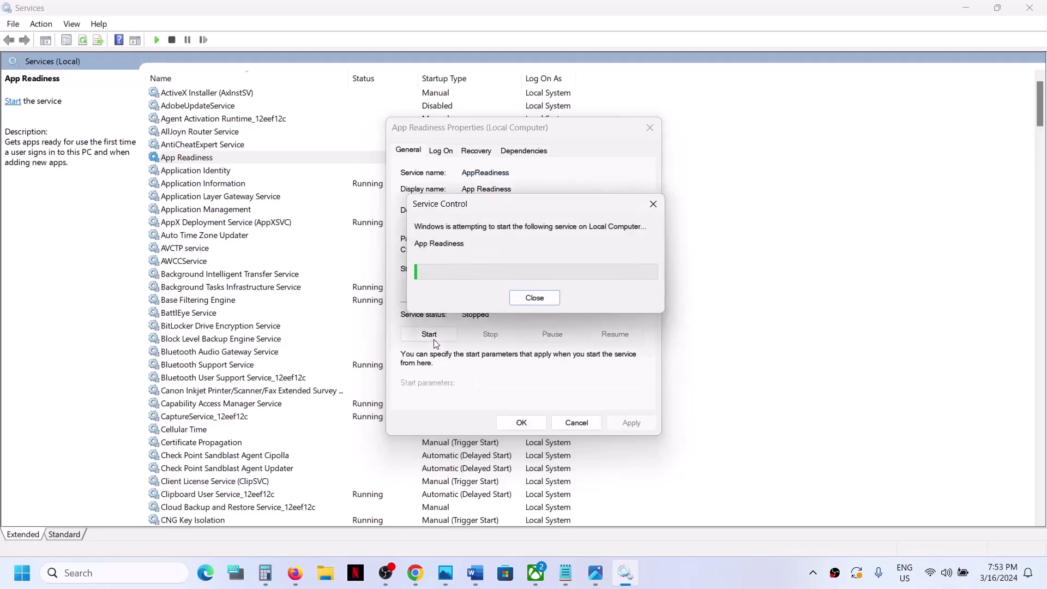
{"action": "left_click", "coordinate": [521, 423]}
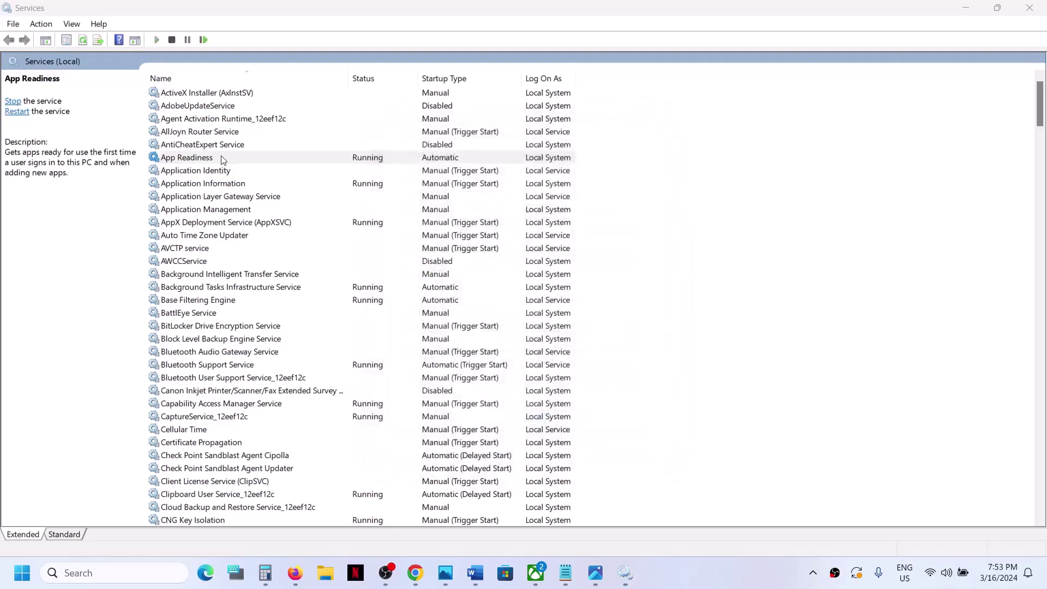
{"action": "right_click", "coordinate": [208, 161]}
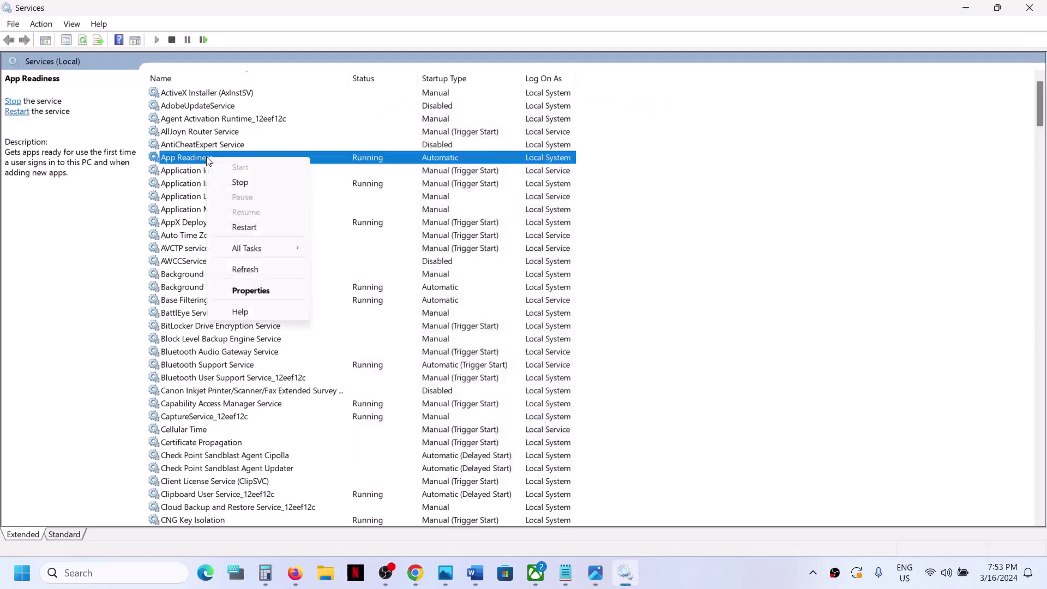
{"action": "left_click", "coordinate": [260, 226]}
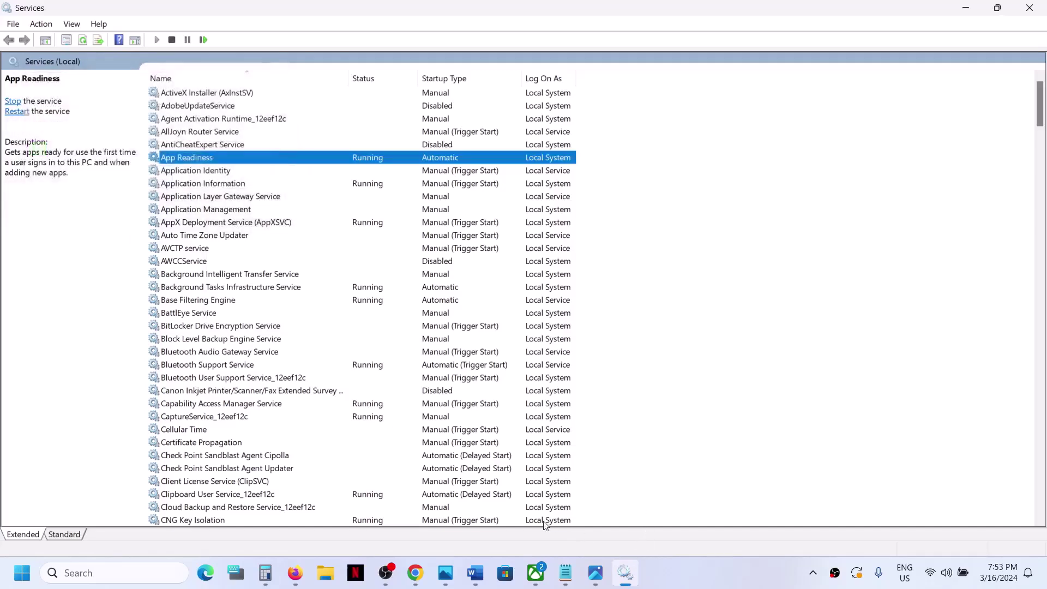
- Highlight the "Move $WinREAgent folder to different location" line in Word and open the OS (C:) drive in File Explorer
{"action": "left_click", "coordinate": [475, 573]}
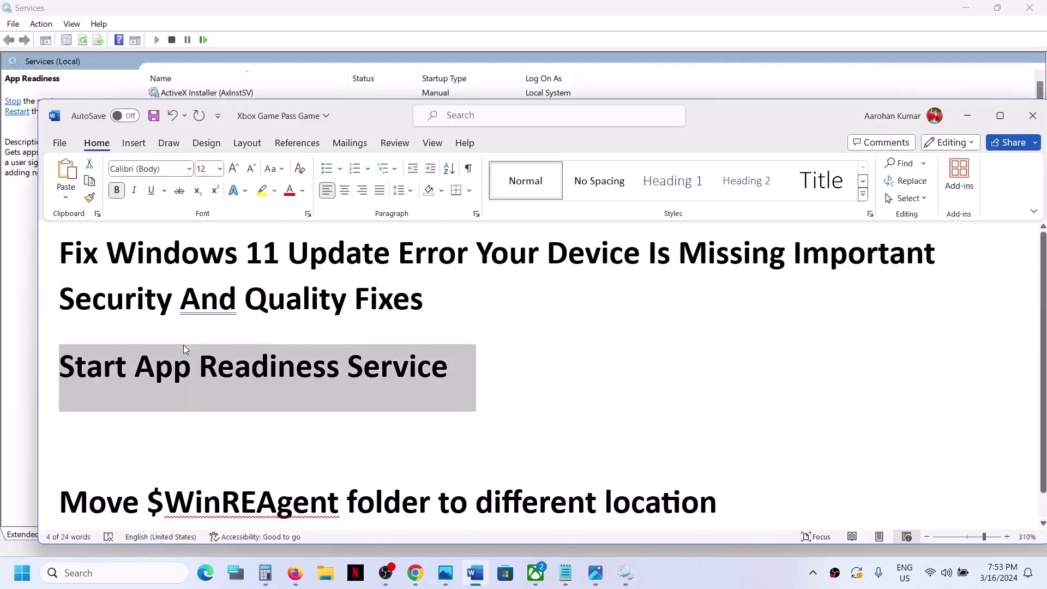
{"action": "left_click_drag", "start_coordinate": [71, 504], "coordinate": [553, 496]}
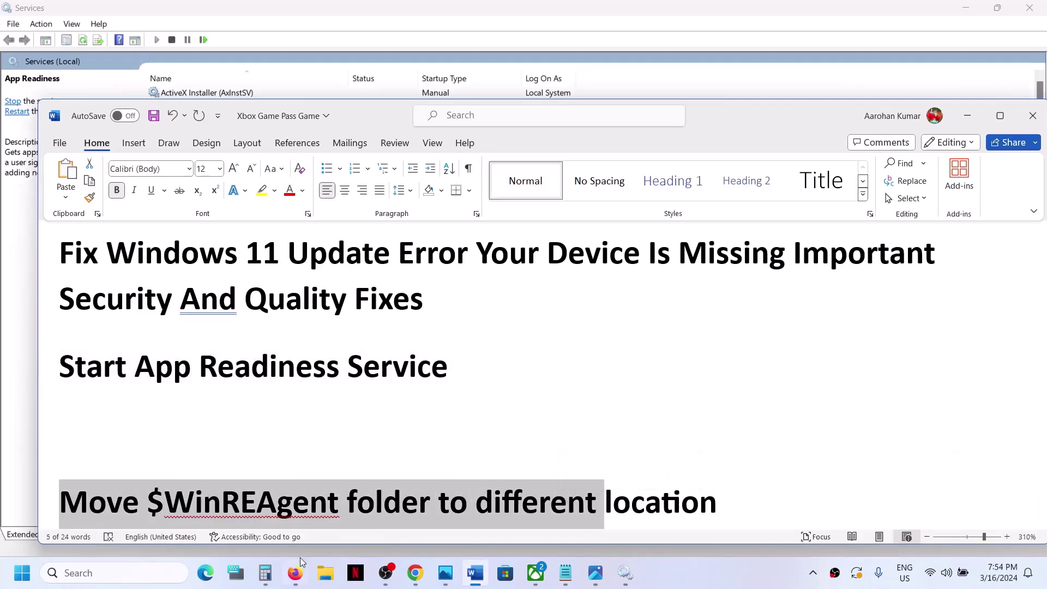
{"action": "left_click", "coordinate": [325, 574]}
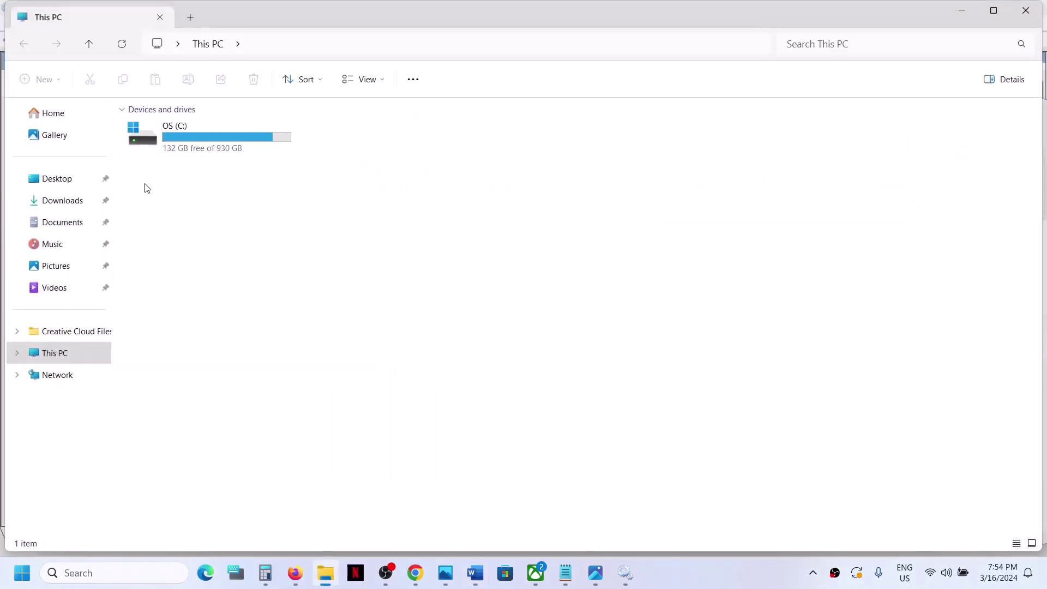
{"action": "double_click", "coordinate": [204, 136]}
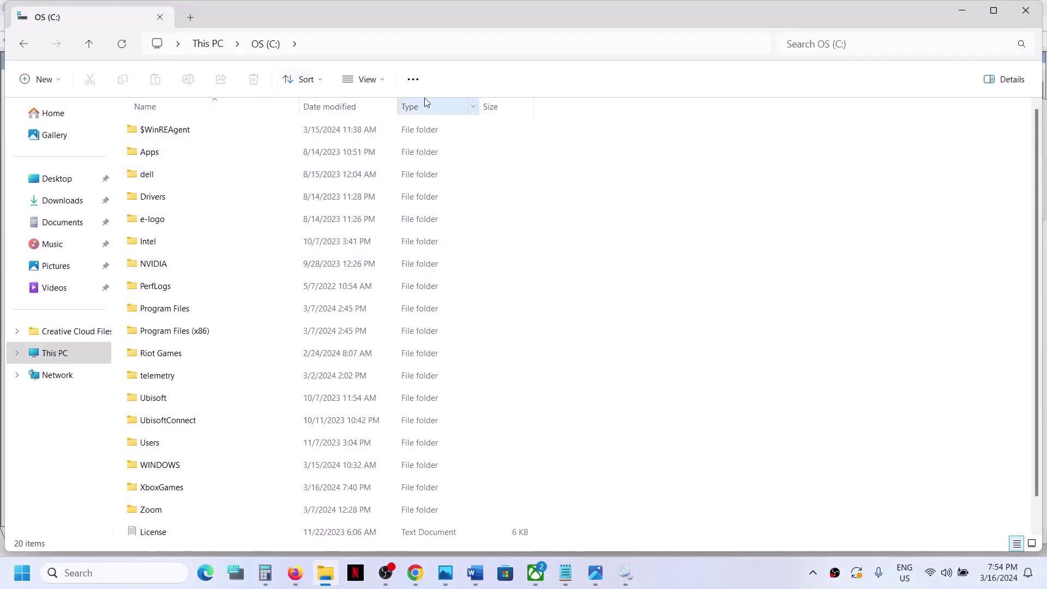
- Turn on the display of hidden items for the C: drive
{"action": "left_click", "coordinate": [385, 81]}
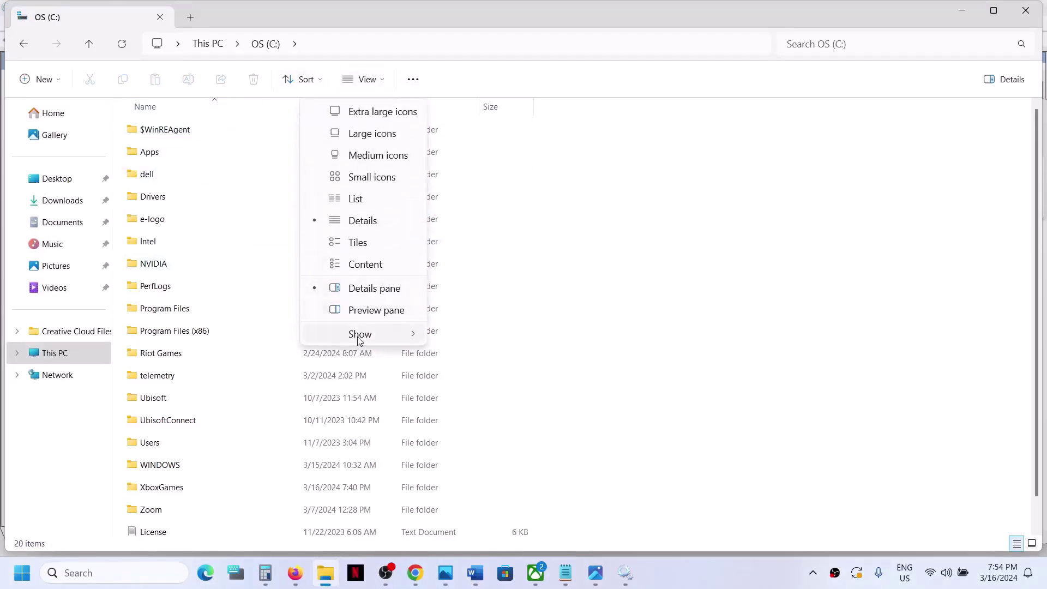
{"action": "mouse_move", "coordinate": [357, 334]}
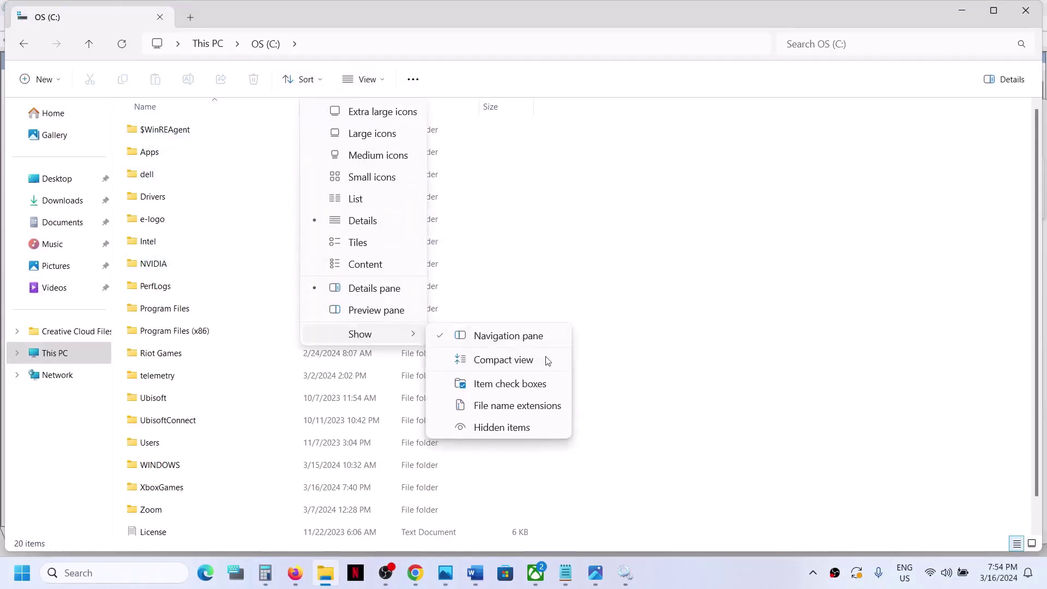
{"action": "left_click", "coordinate": [496, 431]}
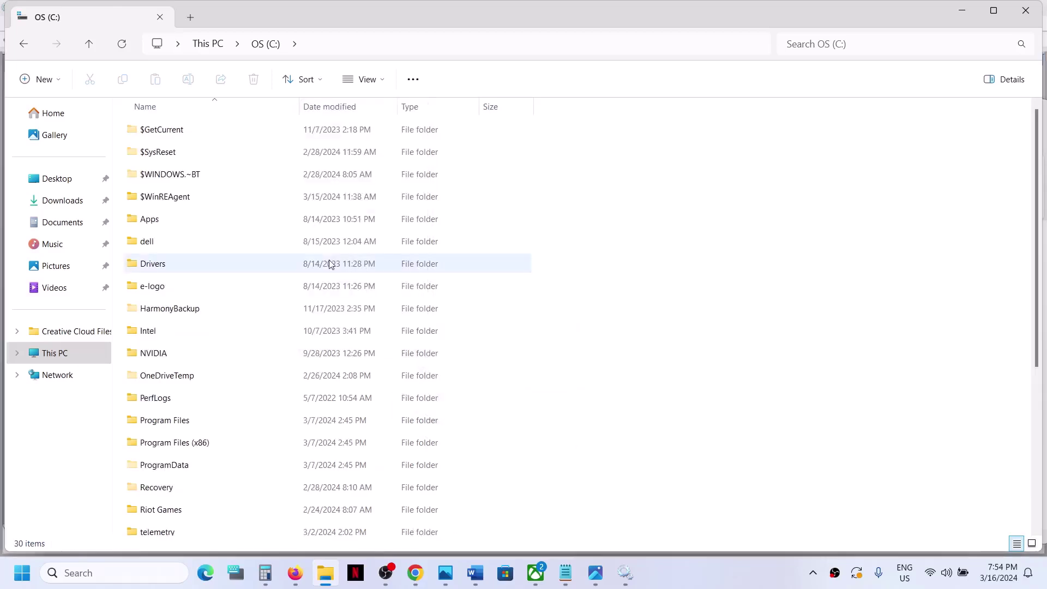
- Copy the $WinREAgent folder from the C: drive and paste it onto the desktop
{"action": "left_click", "coordinate": [182, 200]}
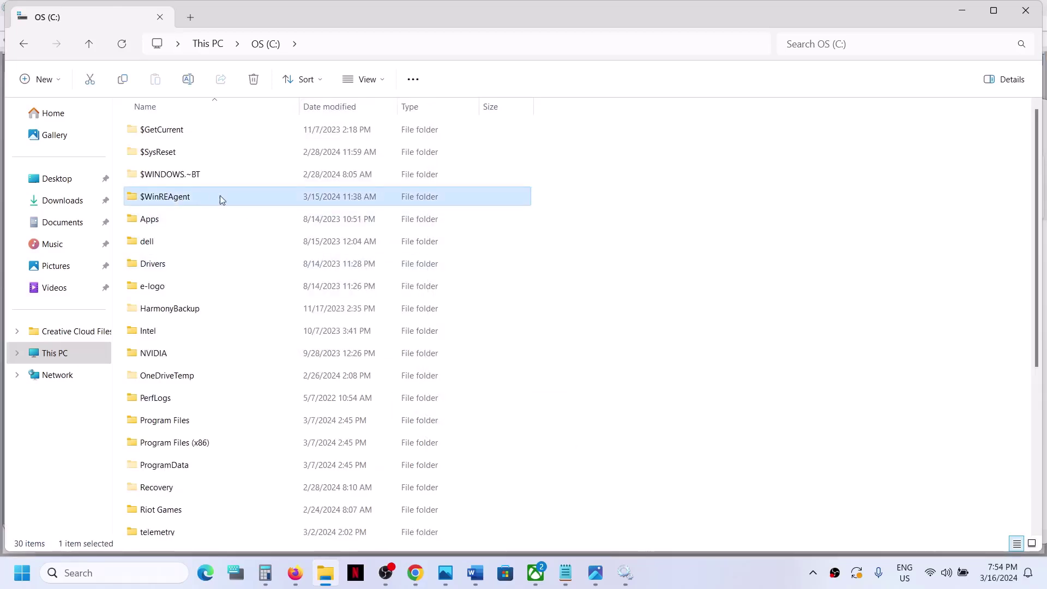
{"action": "mouse_move", "coordinate": [208, 201]}
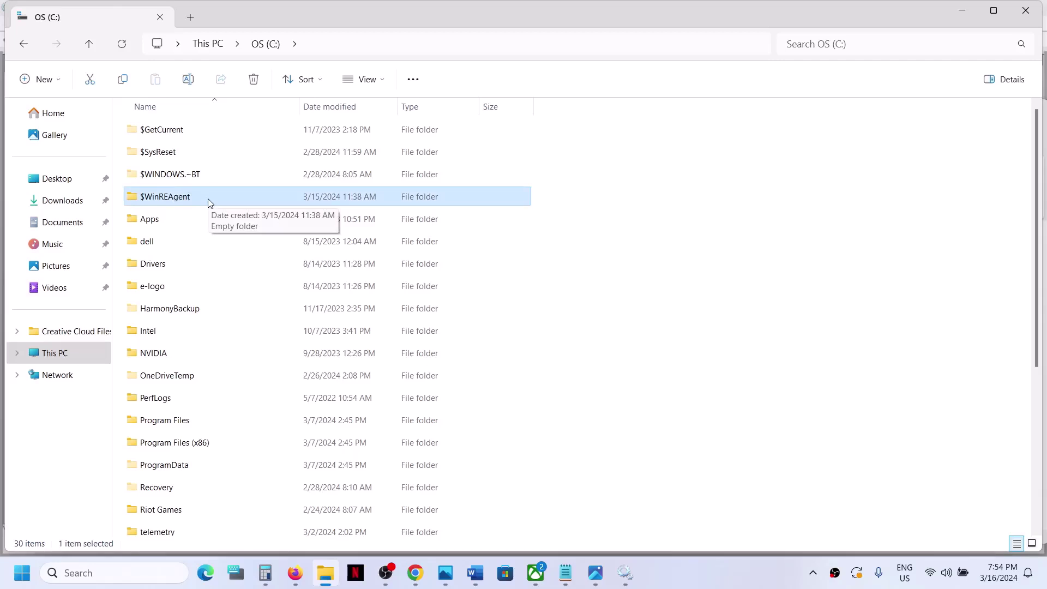
{"action": "right_click", "coordinate": [168, 199]}
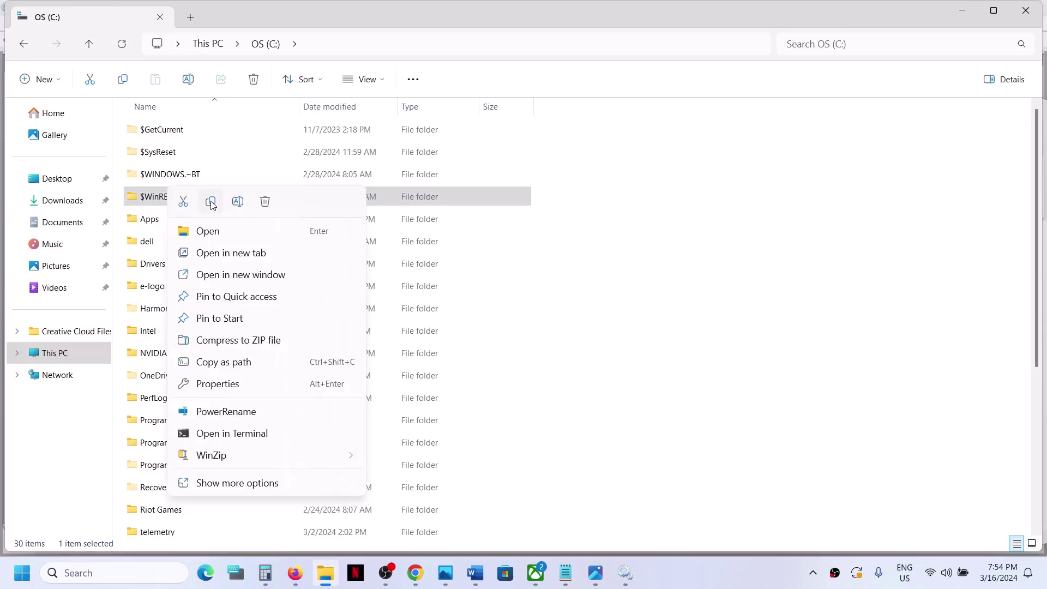
{"action": "left_click", "coordinate": [211, 202]}
{"action": "key", "text": "super+d"}
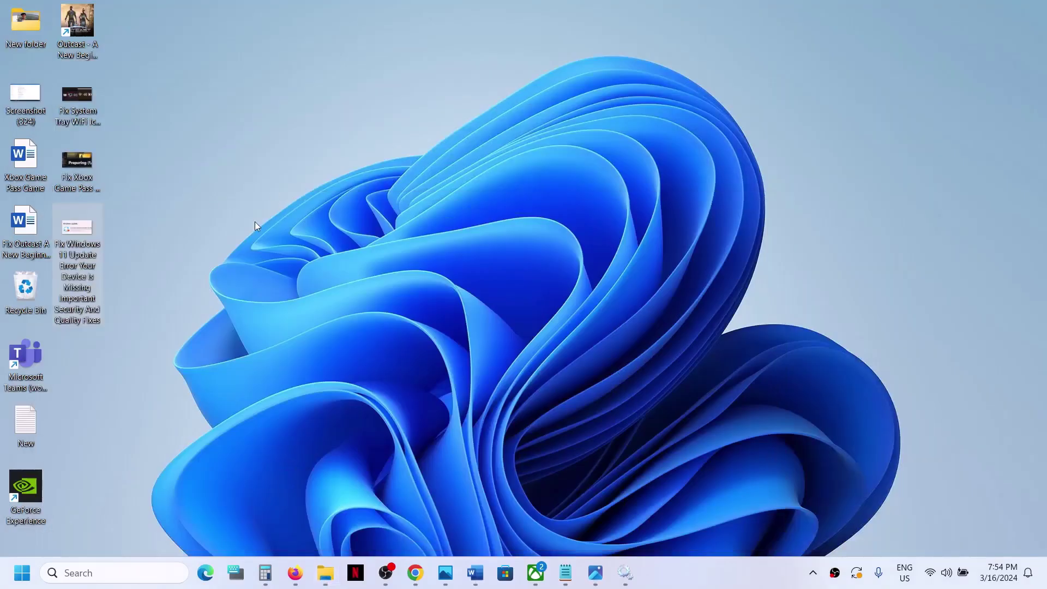
{"action": "key", "text": "ctrl+v"}
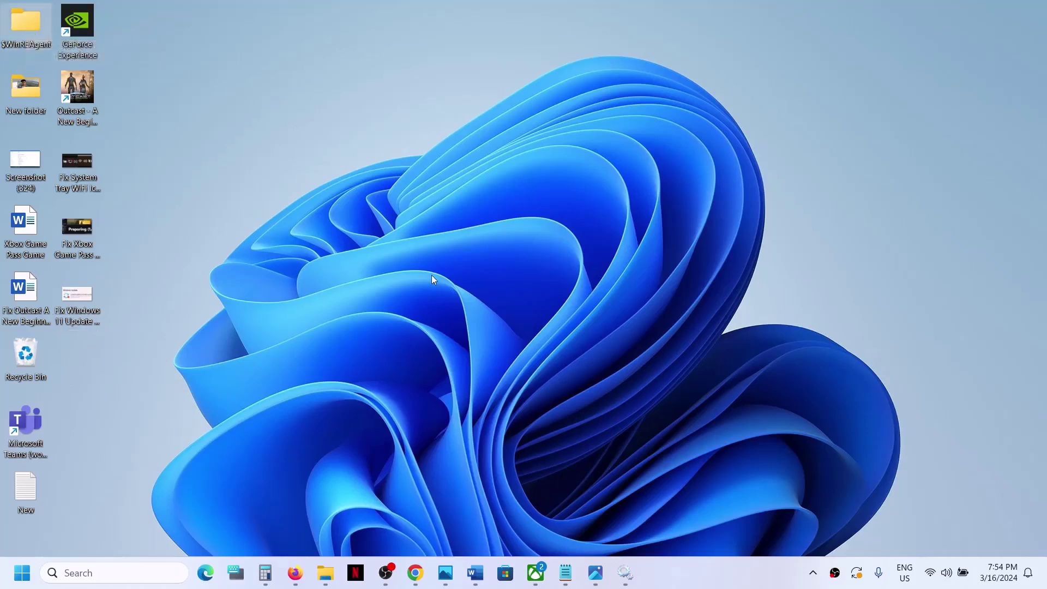
- Return to File Explorer and delete the original $WinREAgent folder from the C: drive
{"action": "left_click", "coordinate": [325, 573]}
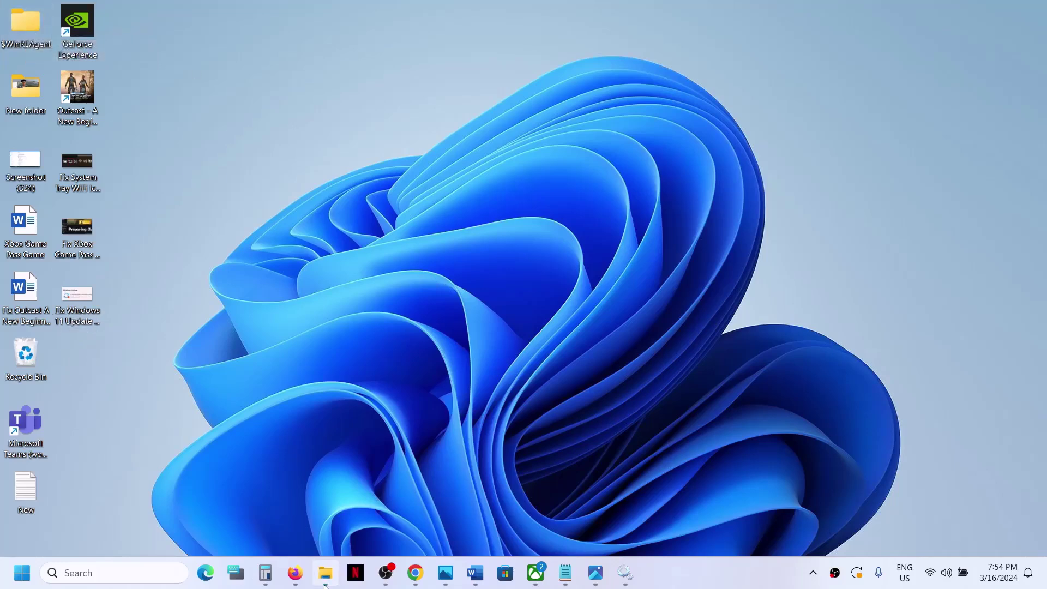
{"action": "right_click", "coordinate": [187, 201]}
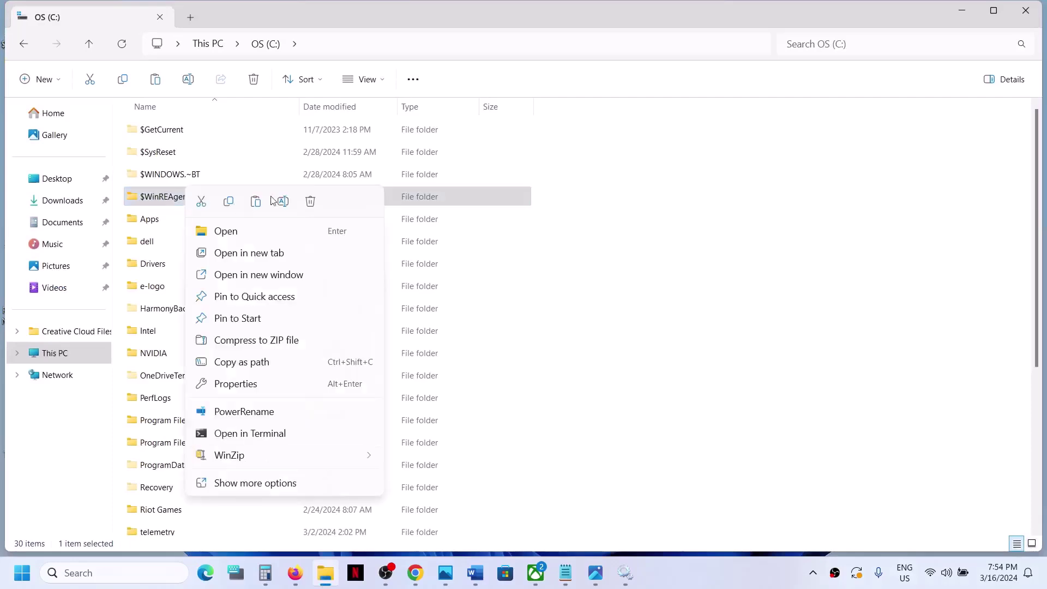
{"action": "left_click", "coordinate": [310, 202]}
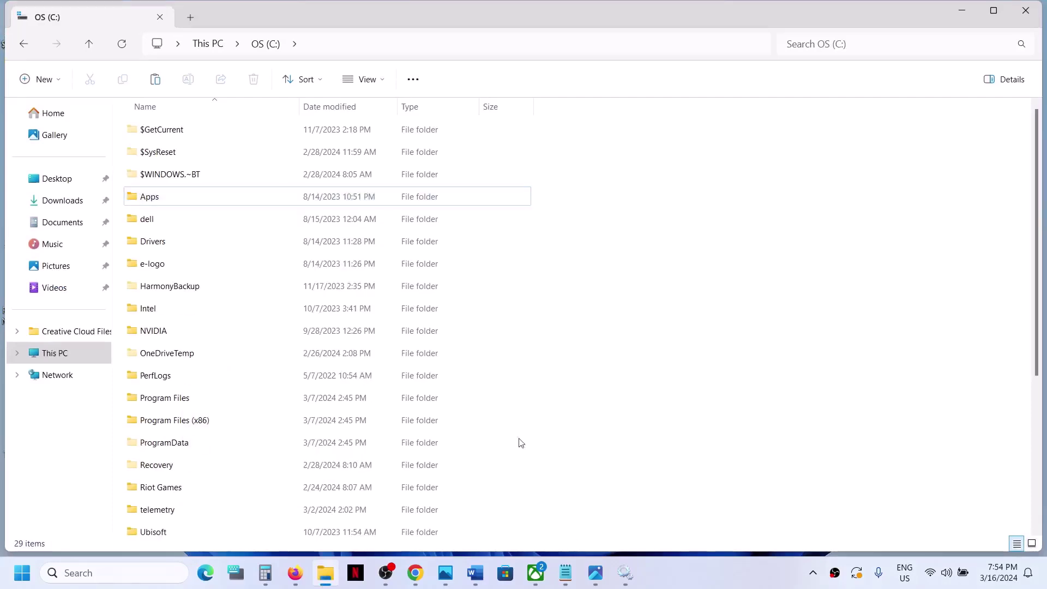
- Check the update status on the Windows Update page in Settings, and minimize the Settings window
{"action": "key", "text": "super+i"}
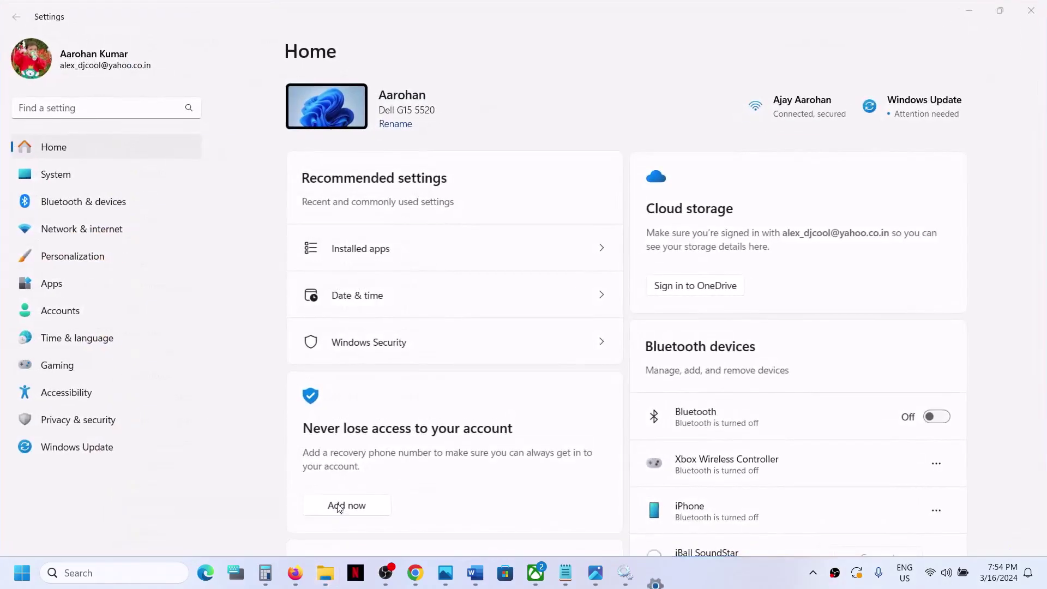
{"action": "left_click", "coordinate": [63, 445]}
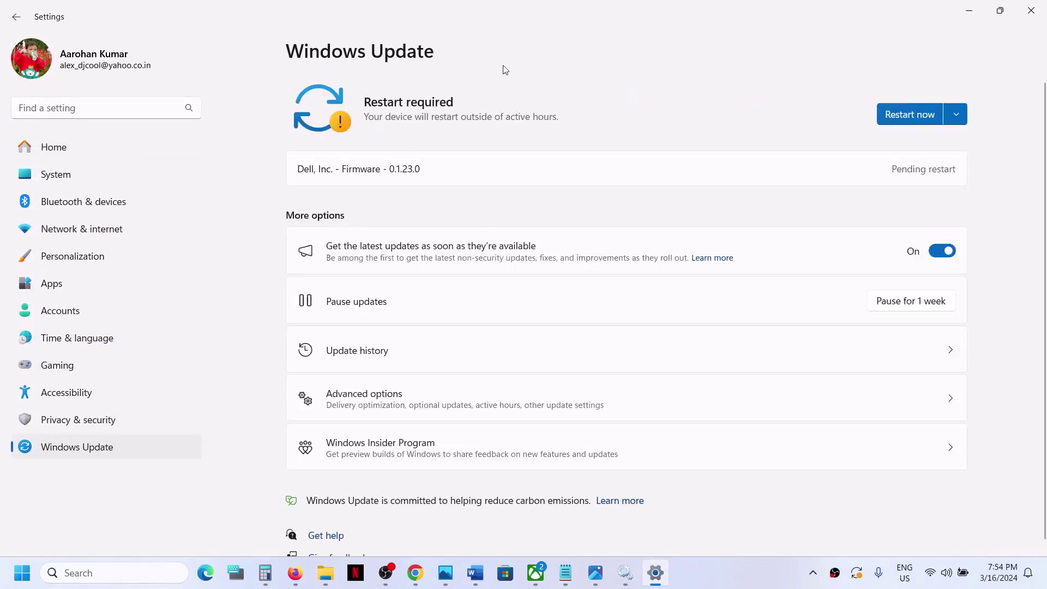
{"action": "left_click", "coordinate": [970, 10]}
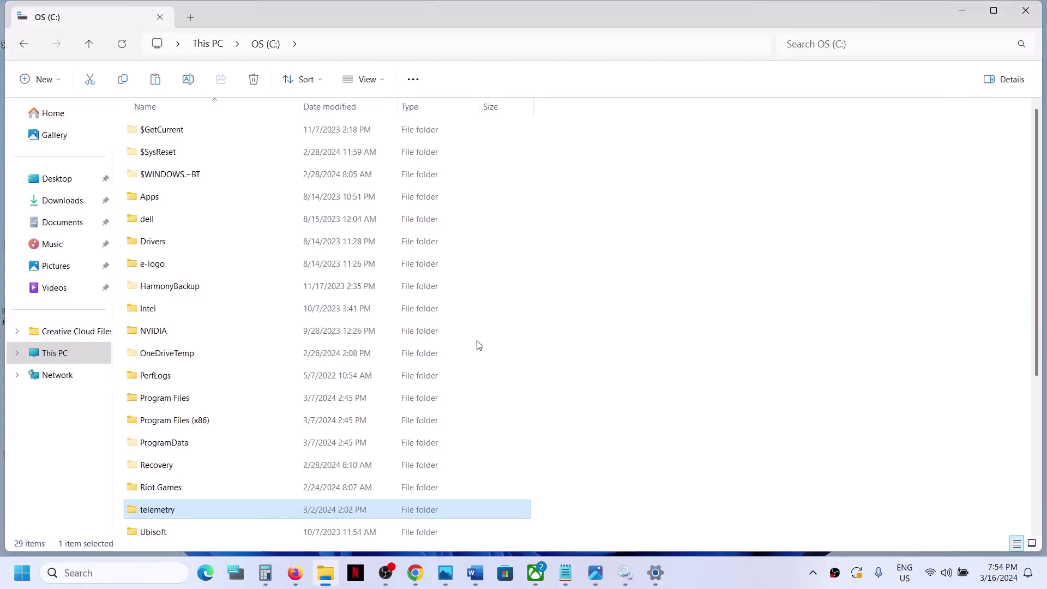
- Cut the $WinREAgent folder from the desktop and paste it back into the root of the C: drive
{"action": "key", "text": "super+d"}
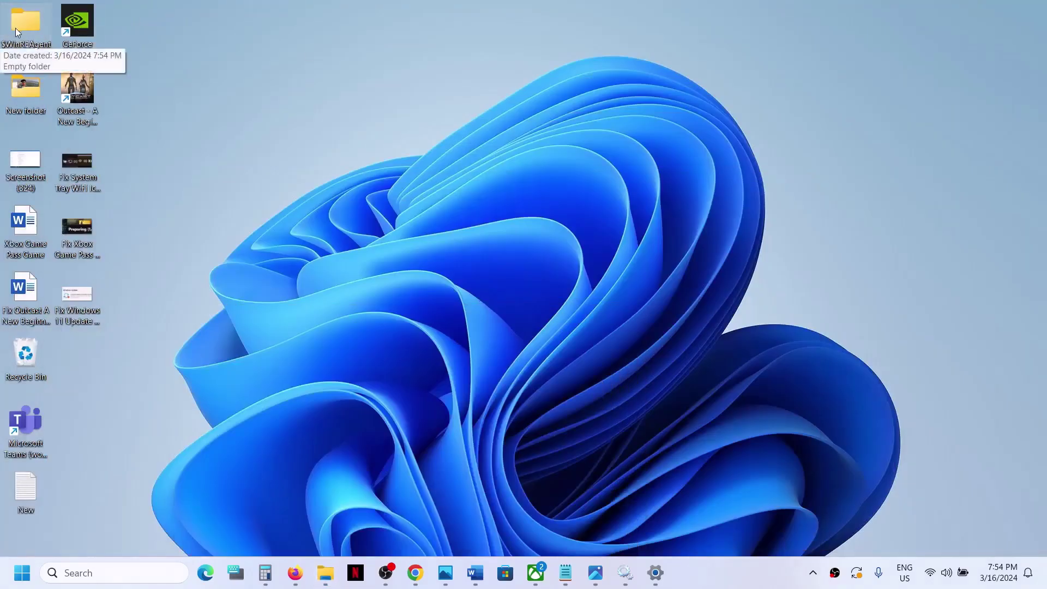
{"action": "right_click", "coordinate": [34, 37]}
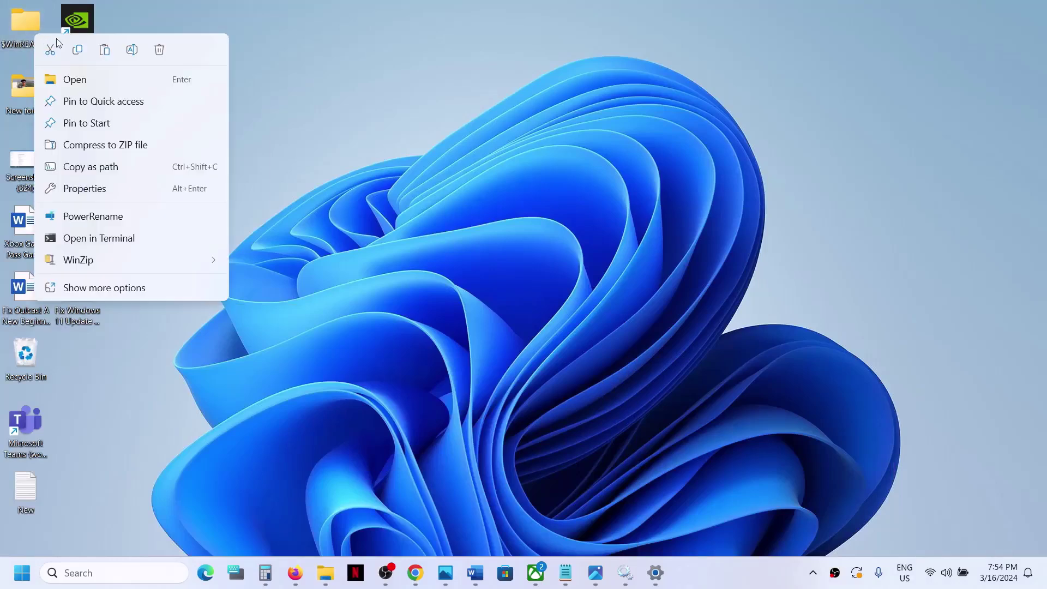
{"action": "key", "text": "super+d"}
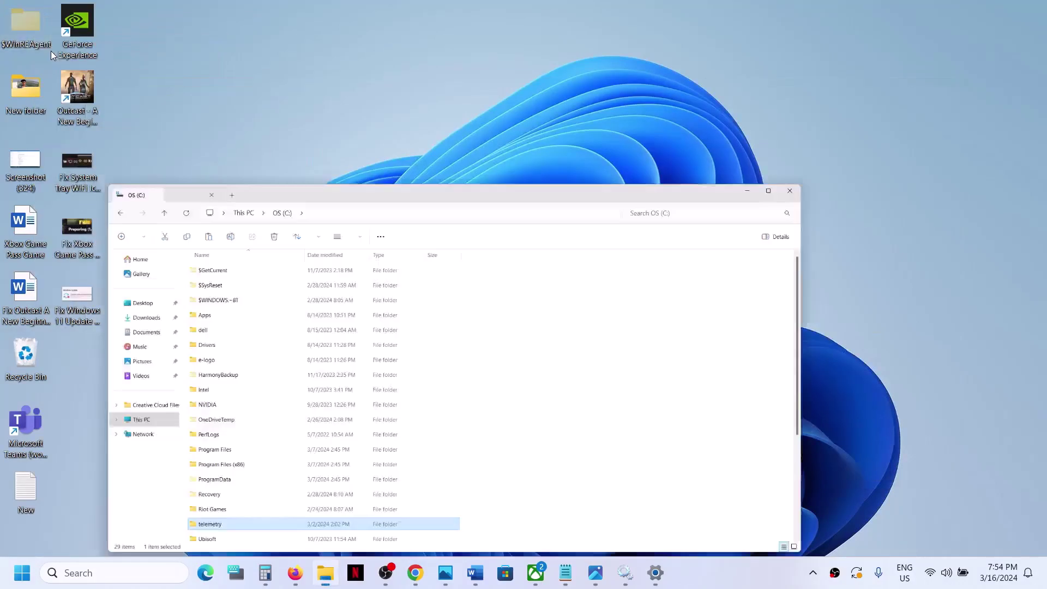
{"action": "key", "text": "ctrl+v"}
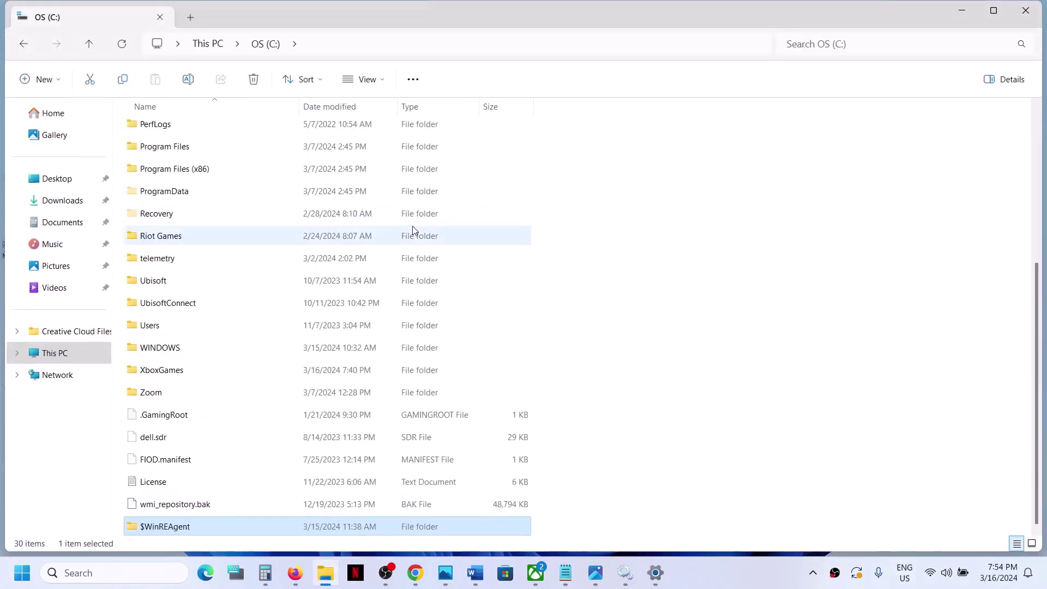
{"action": "left_click", "coordinate": [812, 192]}
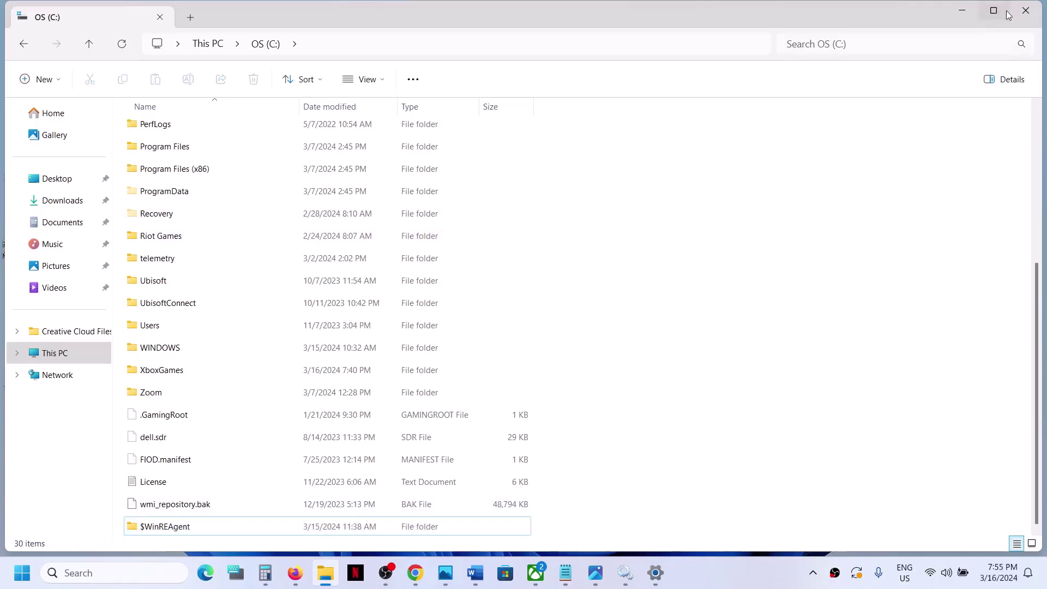
- Close the C: drive File Explorer window and switch to the Word document listing the update fixes
{"action": "left_click", "coordinate": [1025, 11]}
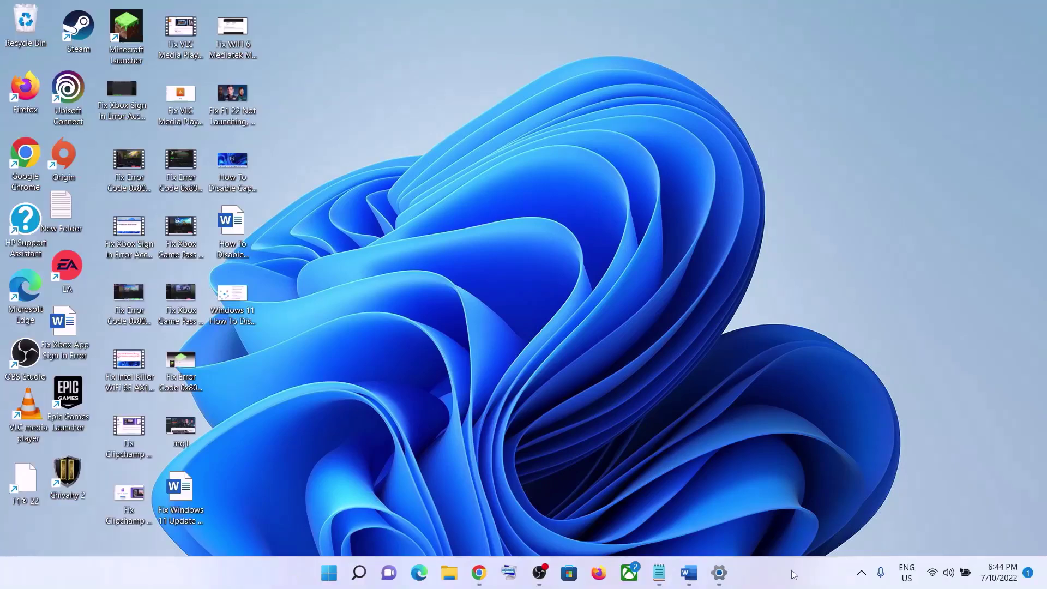
{"action": "left_click", "coordinate": [689, 571]}
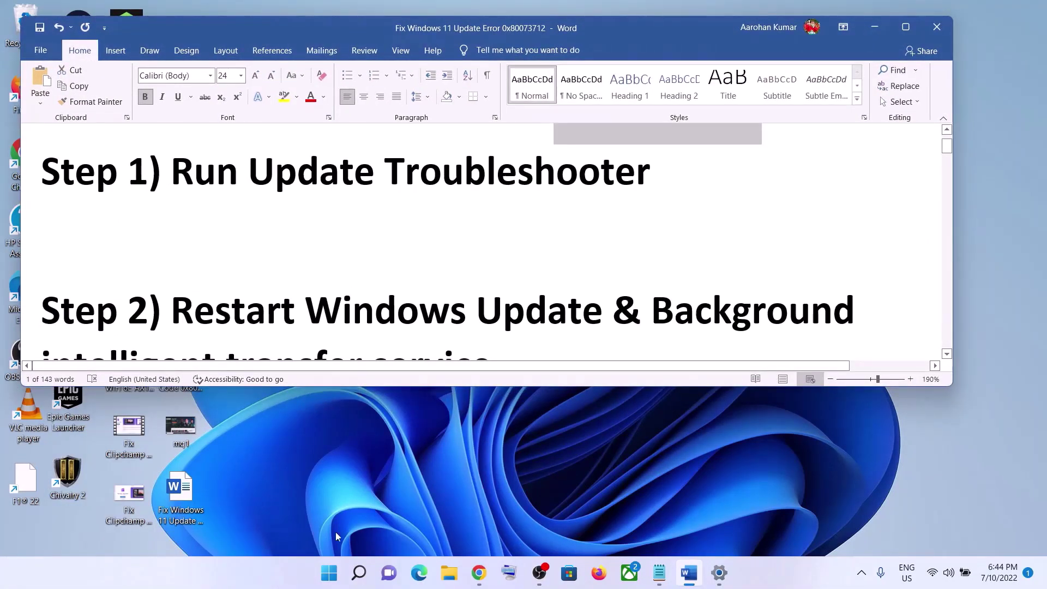
- Open Settings and run the Windows Update troubleshooter from the other troubleshooters under System
{"action": "left_click", "coordinate": [328, 573]}
{"action": "left_click", "coordinate": [491, 227]}
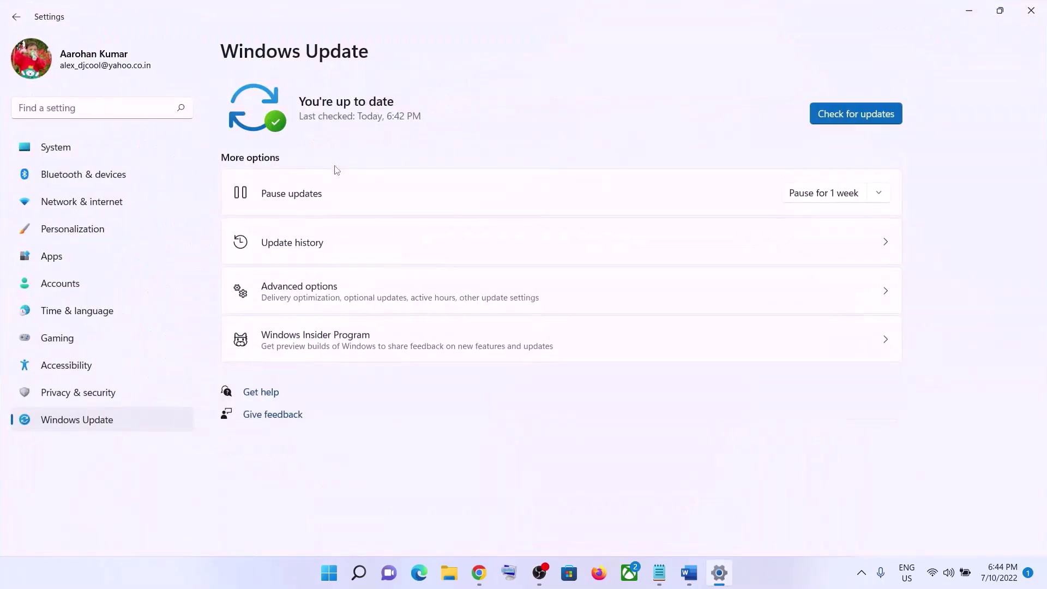
{"action": "left_click", "coordinate": [77, 153]}
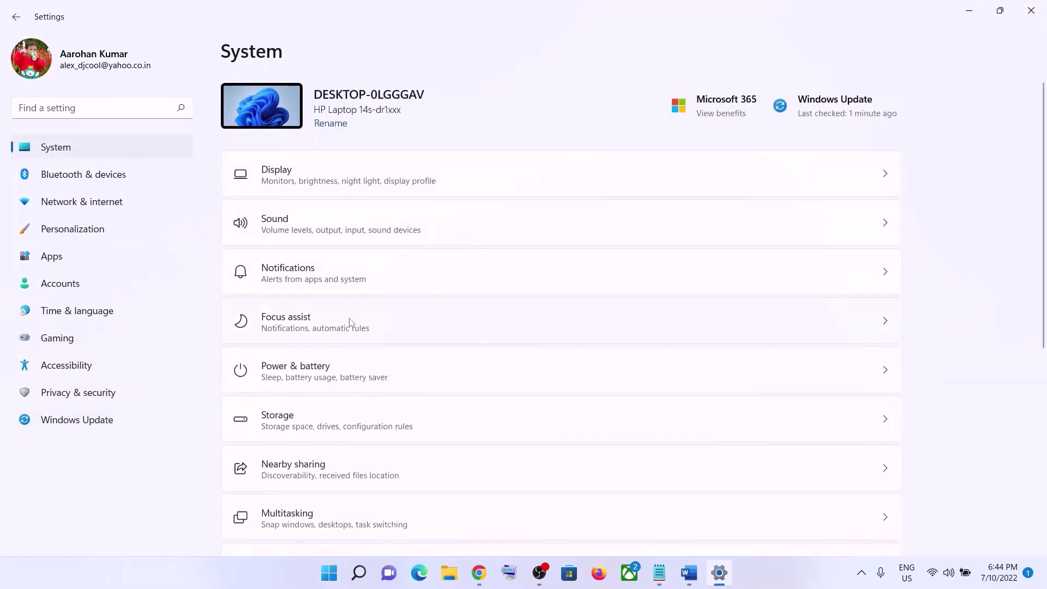
{"action": "scroll", "coordinate": [351, 323], "scroll_direction": "down", "scroll_amount": 3}
{"action": "scroll", "coordinate": [351, 323], "scroll_direction": "down", "scroll_amount": 3}
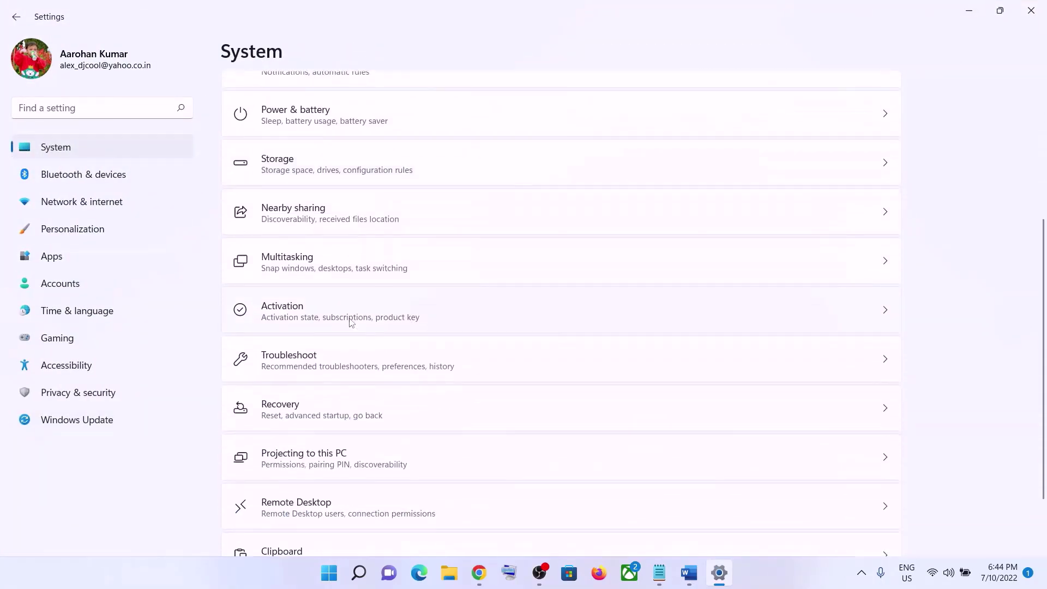
{"action": "left_click", "coordinate": [315, 362]}
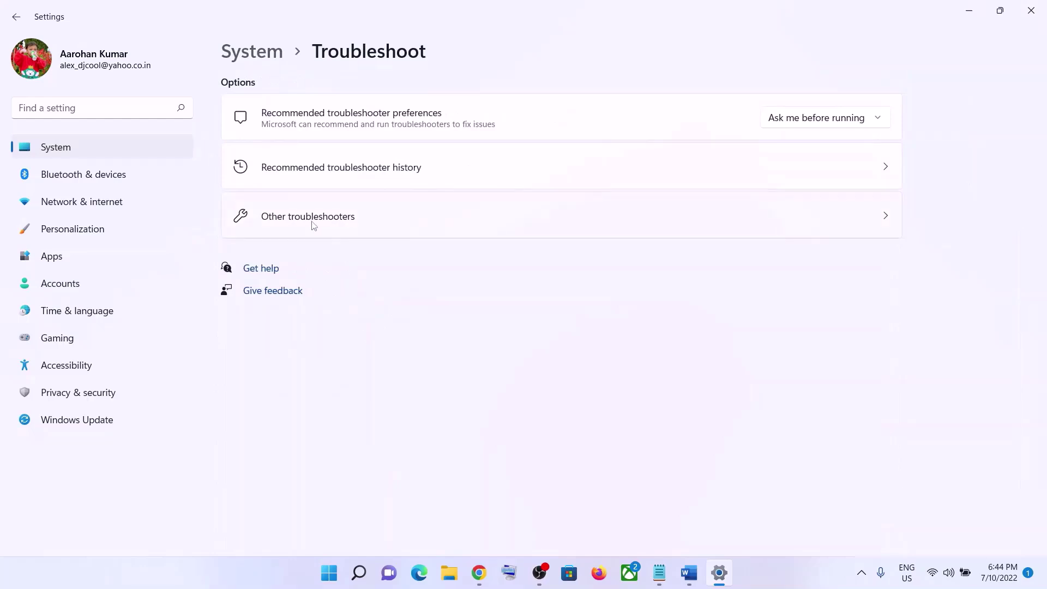
{"action": "left_click", "coordinate": [322, 225]}
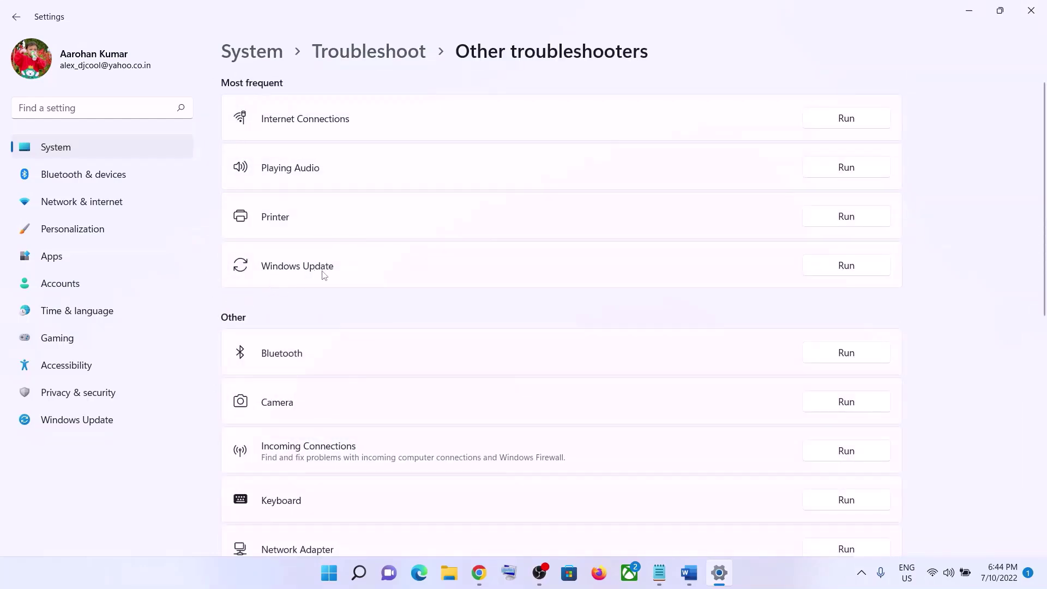
{"action": "left_click", "coordinate": [860, 269]}
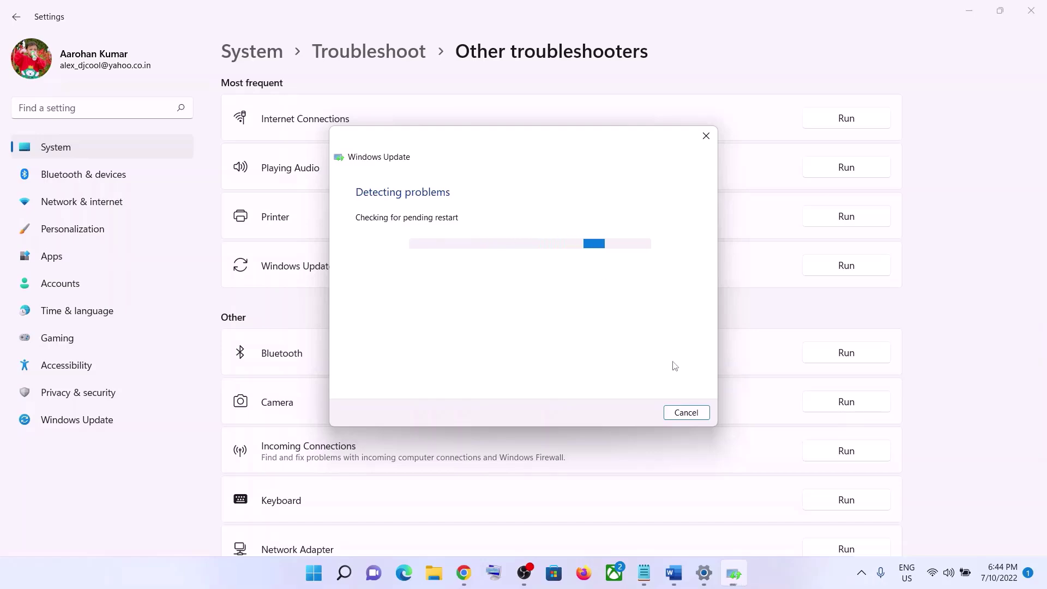
- Switch to the Word document and read Step 2 about restarting the update services
{"action": "left_click", "coordinate": [676, 577]}
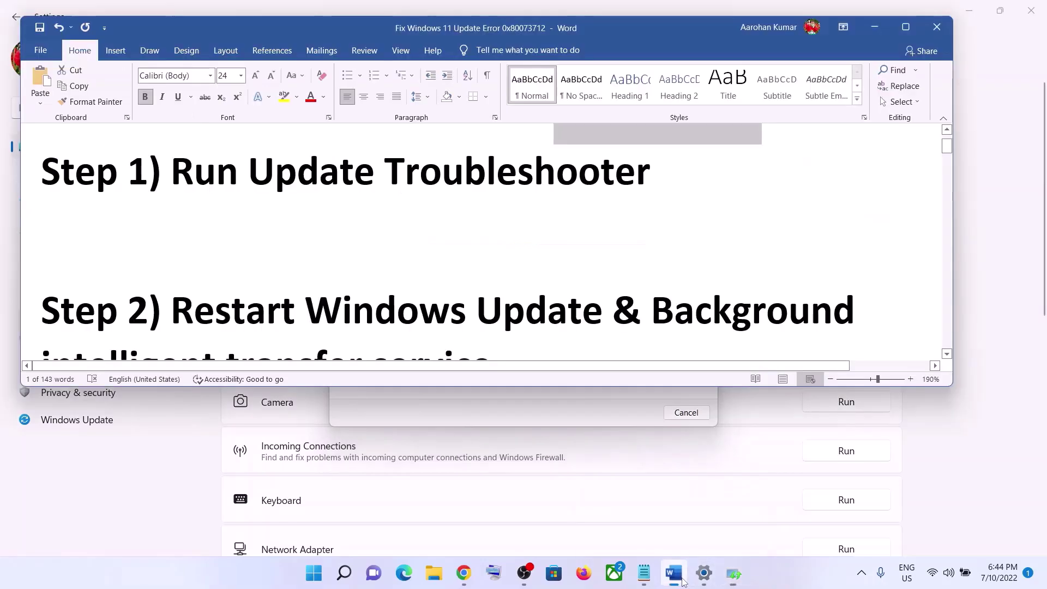
{"action": "scroll", "coordinate": [582, 350], "scroll_direction": "down", "scroll_amount": 1}
{"action": "scroll", "coordinate": [582, 350], "scroll_direction": "down", "scroll_amount": 2}
{"action": "scroll", "coordinate": [581, 350], "scroll_direction": "up", "scroll_amount": 2}
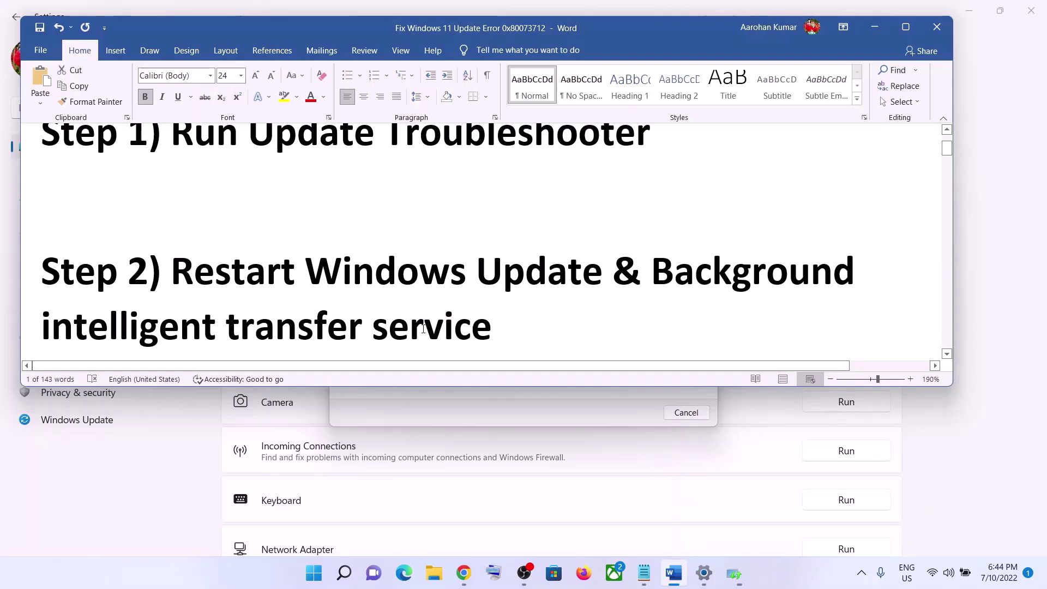
- Search Windows for "services" and open the Services app
{"action": "left_click", "coordinate": [317, 573]}
{"action": "type", "text": "services"}
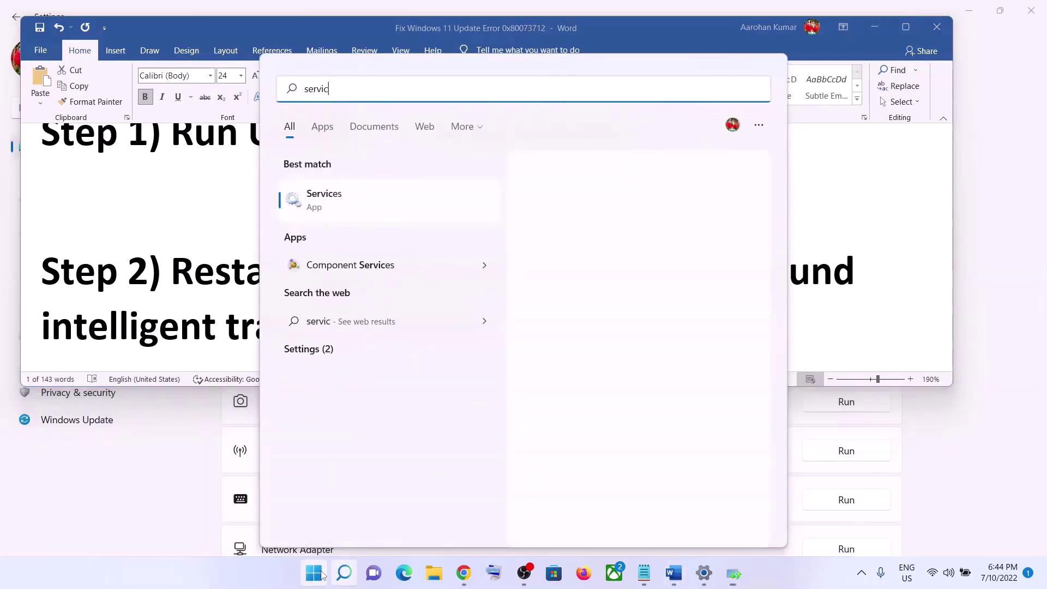
{"action": "left_click", "coordinate": [355, 206]}
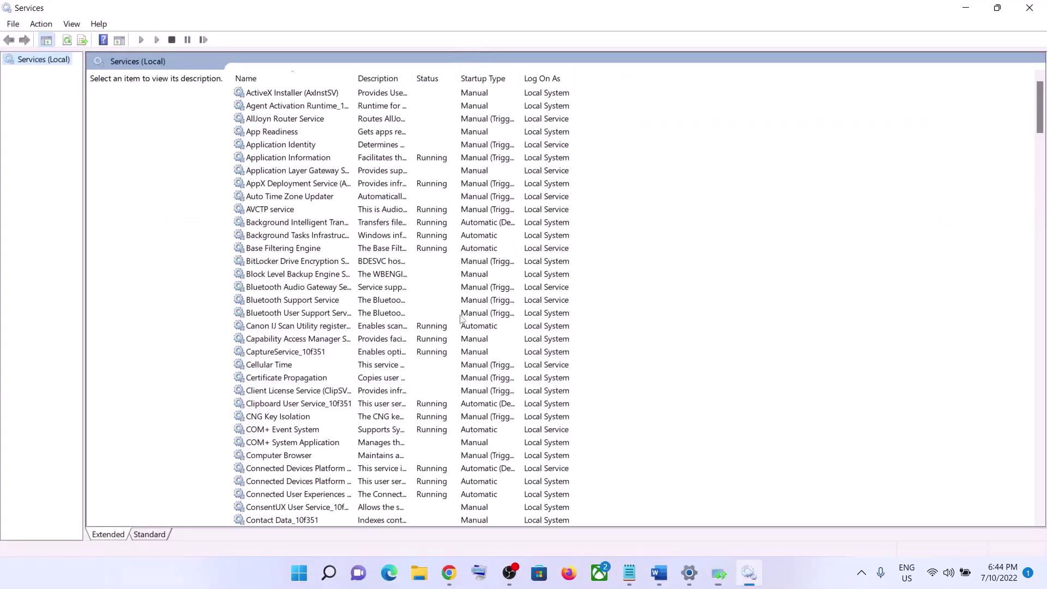
- Open the properties of the Windows Update service and close the completed Windows Update troubleshooter
{"action": "left_click", "coordinate": [392, 353]}
{"action": "key", "text": "w"}
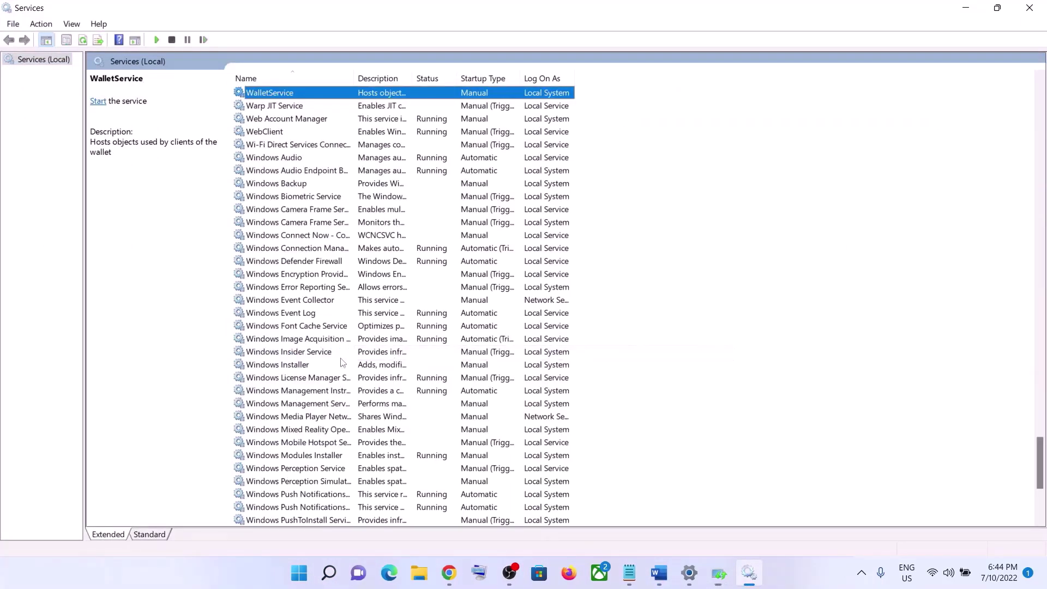
{"action": "scroll", "coordinate": [327, 363], "scroll_direction": "down", "scroll_amount": 6}
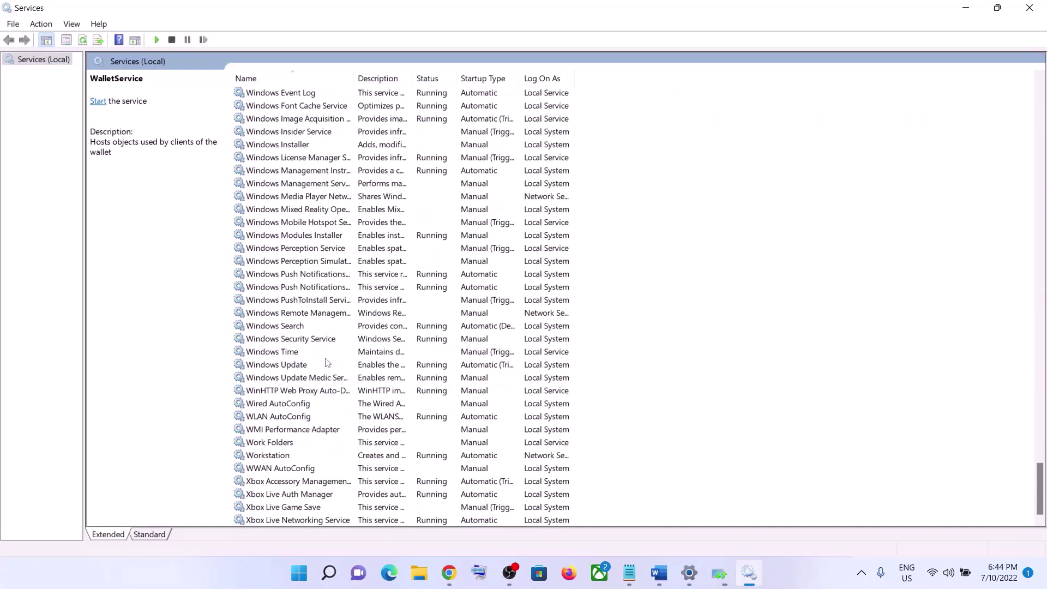
{"action": "left_click", "coordinate": [296, 365]}
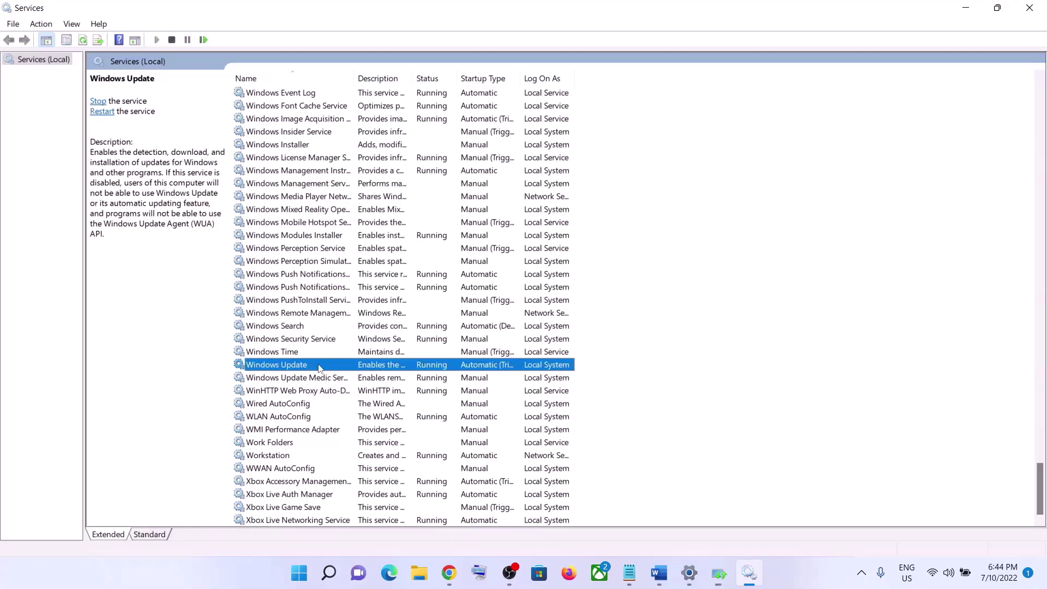
{"action": "double_click", "coordinate": [319, 365]}
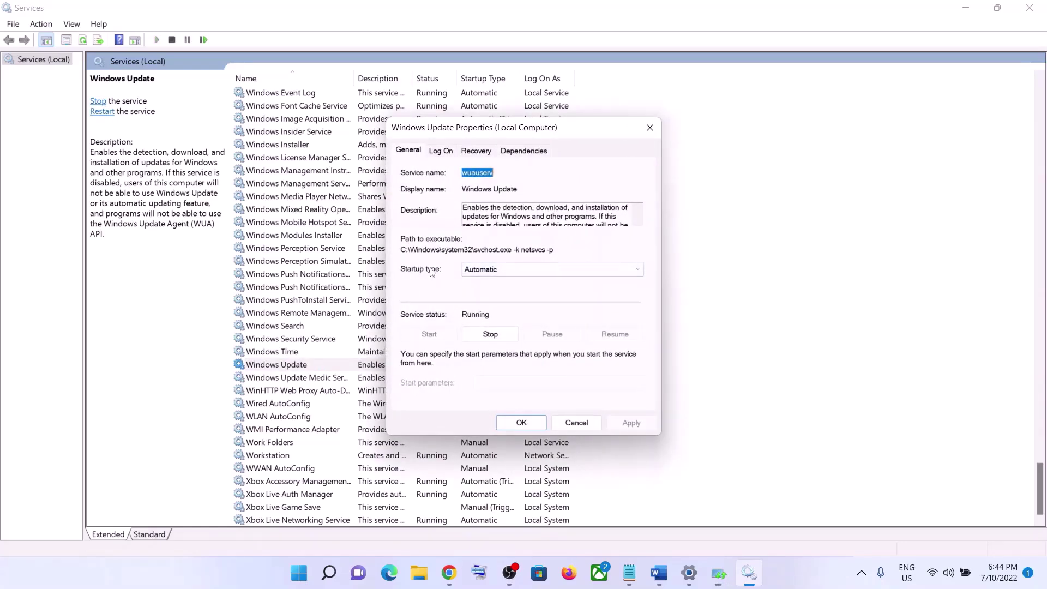
{"action": "left_click", "coordinate": [480, 271]}
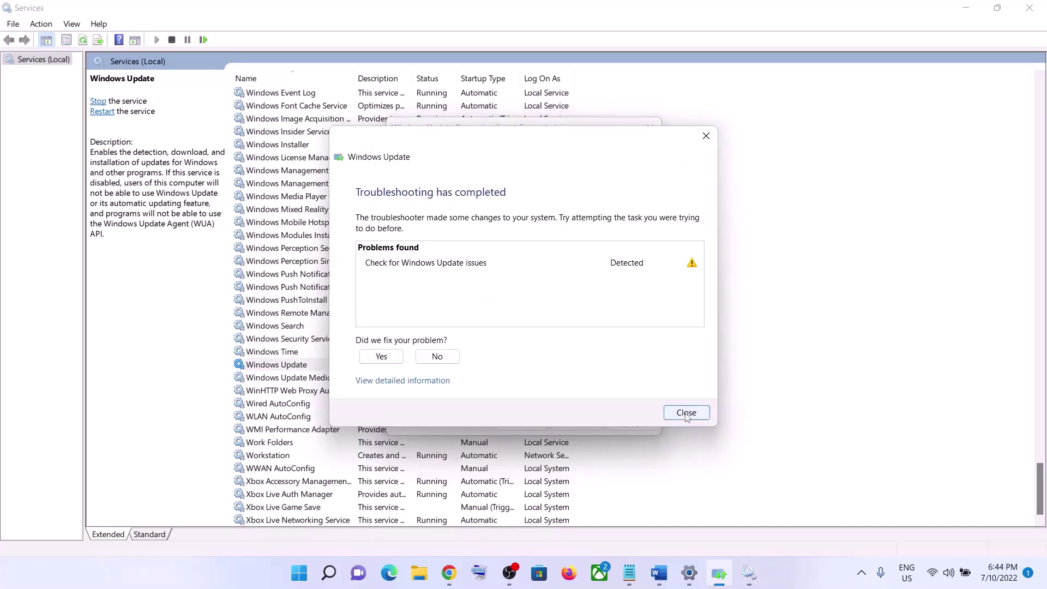
{"action": "left_click", "coordinate": [686, 413]}
- Set the Windows Update service's startup type to Automatic, apply it, and restart the service
{"action": "left_click", "coordinate": [496, 269]}
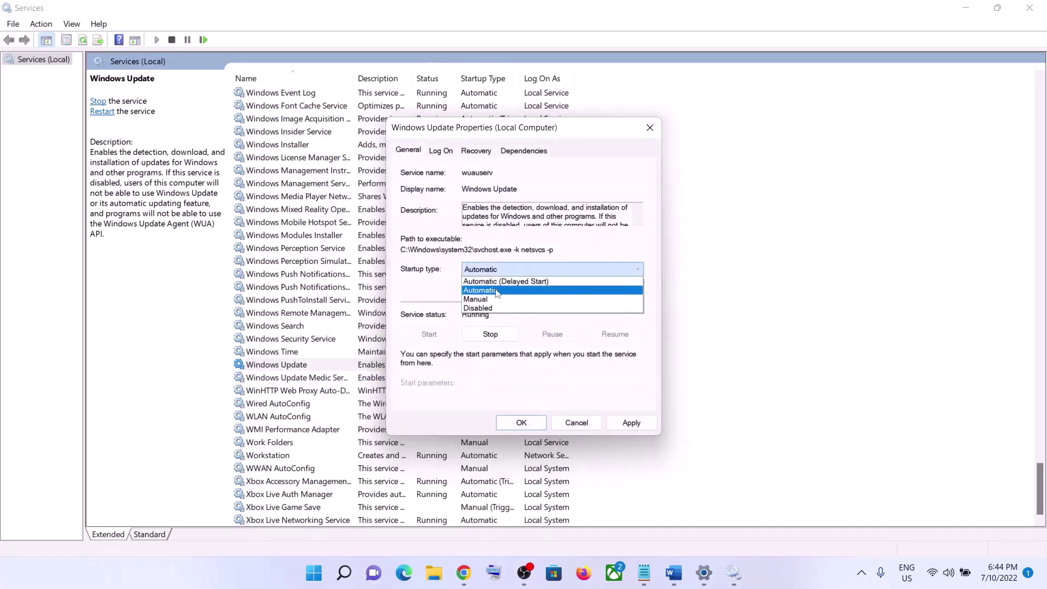
{"action": "left_click", "coordinate": [497, 293]}
{"action": "left_click", "coordinate": [625, 424]}
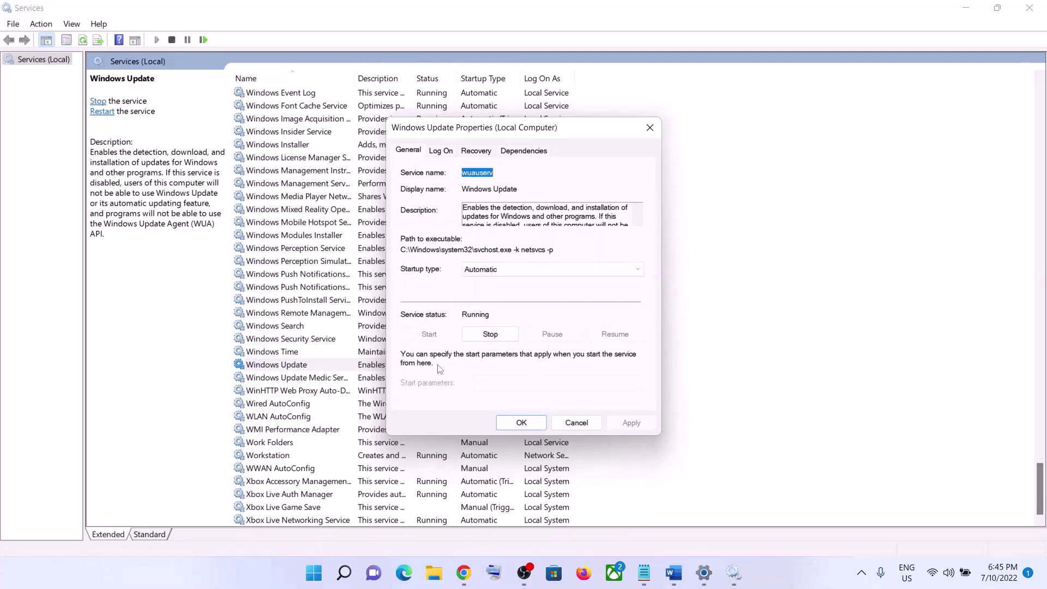
{"action": "left_click", "coordinate": [520, 423]}
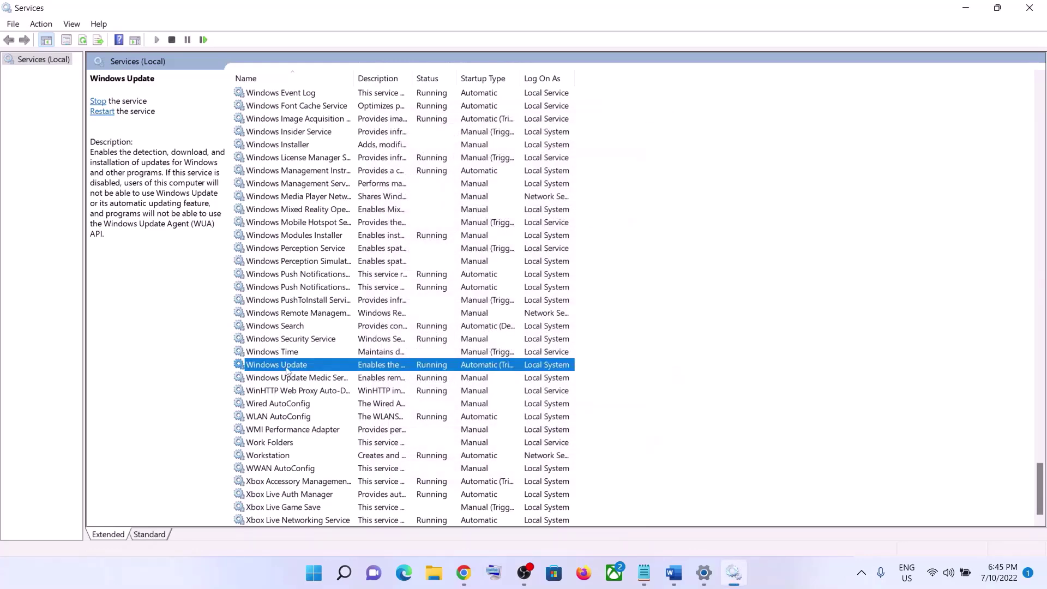
{"action": "left_click", "coordinate": [104, 116]}
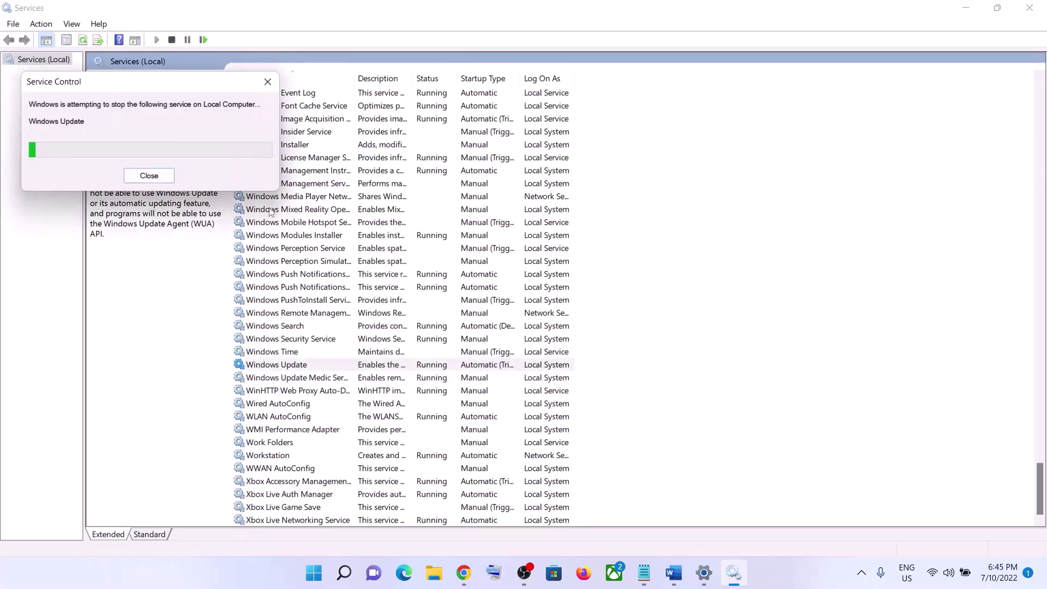
- Locate Background Intelligent Transfer Service in the services list and widen the Name column to fit full names
{"action": "left_click", "coordinate": [339, 274]}
{"action": "key", "text": "b"}
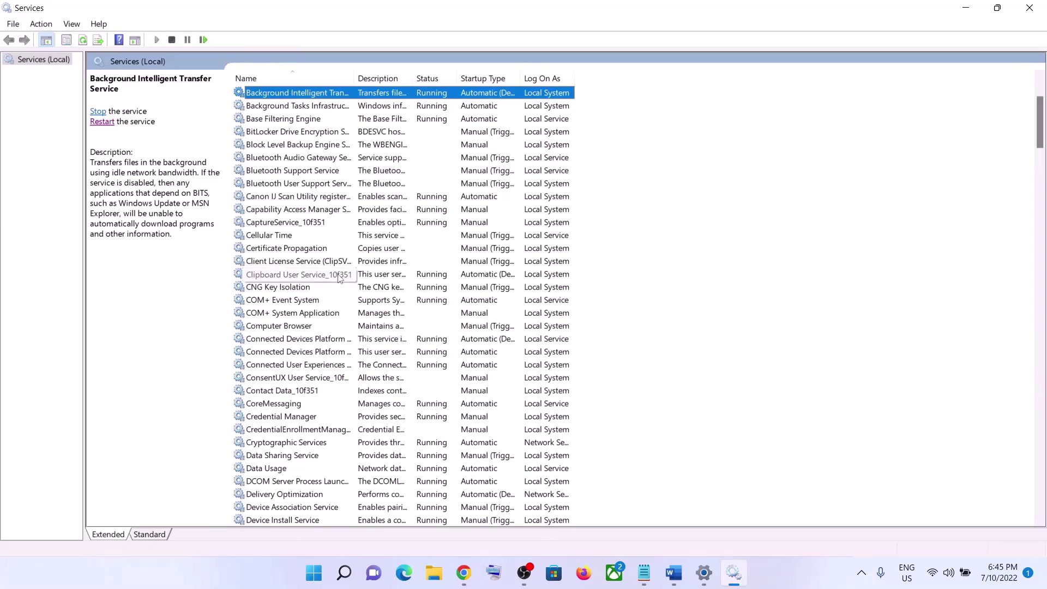
{"action": "scroll", "coordinate": [339, 278], "scroll_direction": "up", "scroll_amount": 3}
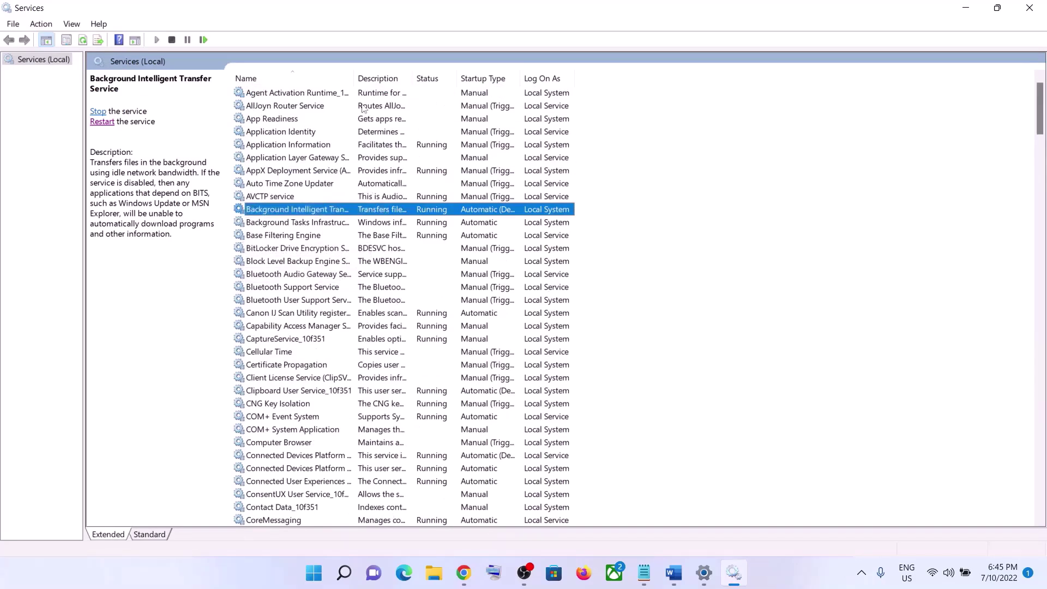
{"action": "double_click", "coordinate": [354, 76]}
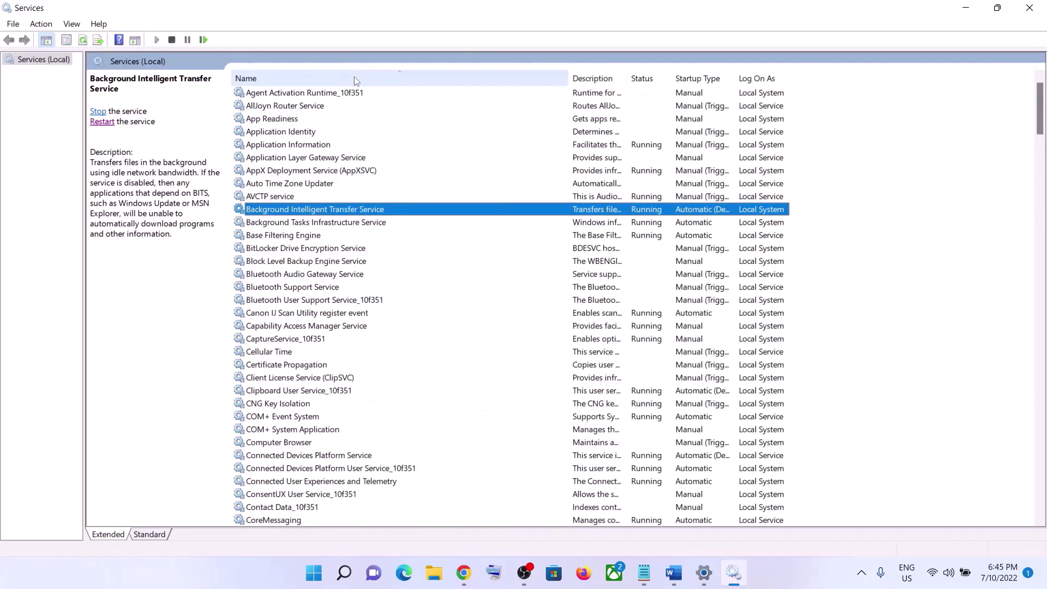
- Set the Background Intelligent Transfer Service's startup type to Automatic, apply it, and restart the service
{"action": "double_click", "coordinate": [357, 210]}
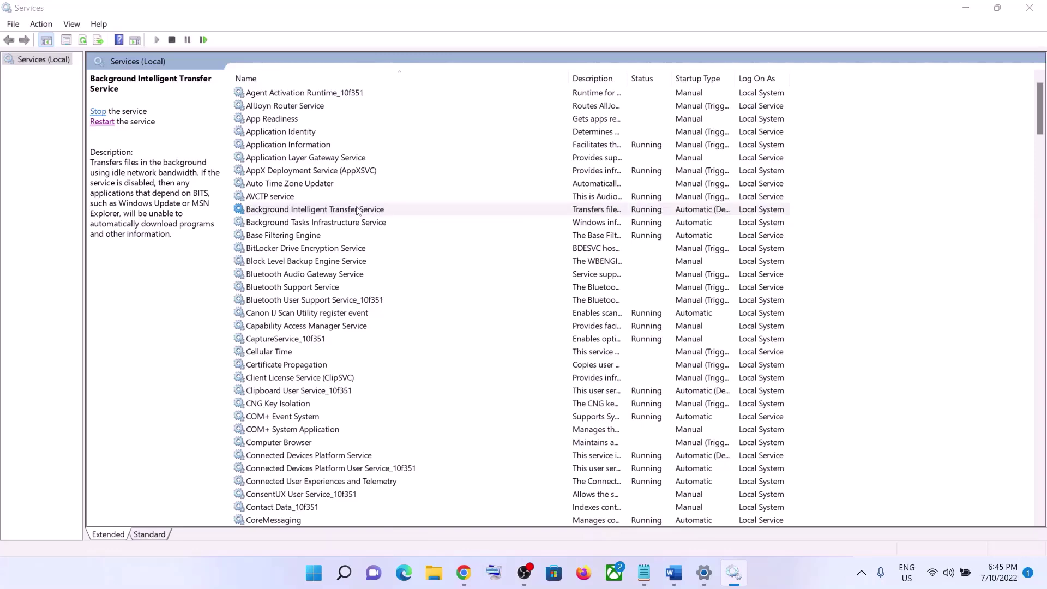
{"action": "left_click", "coordinate": [517, 269]}
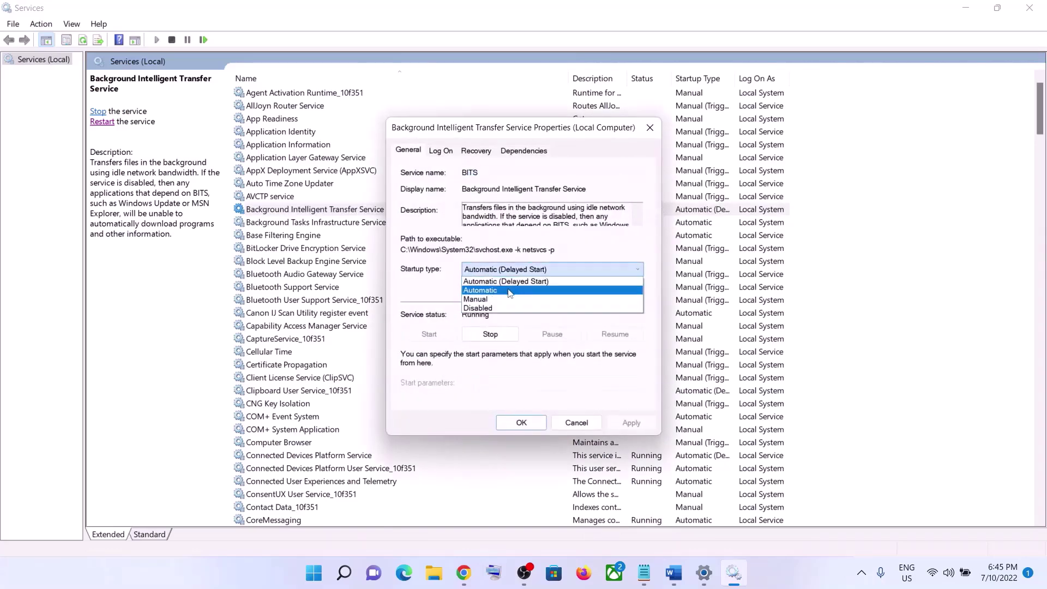
{"action": "left_click", "coordinate": [510, 290]}
{"action": "left_click", "coordinate": [631, 422]}
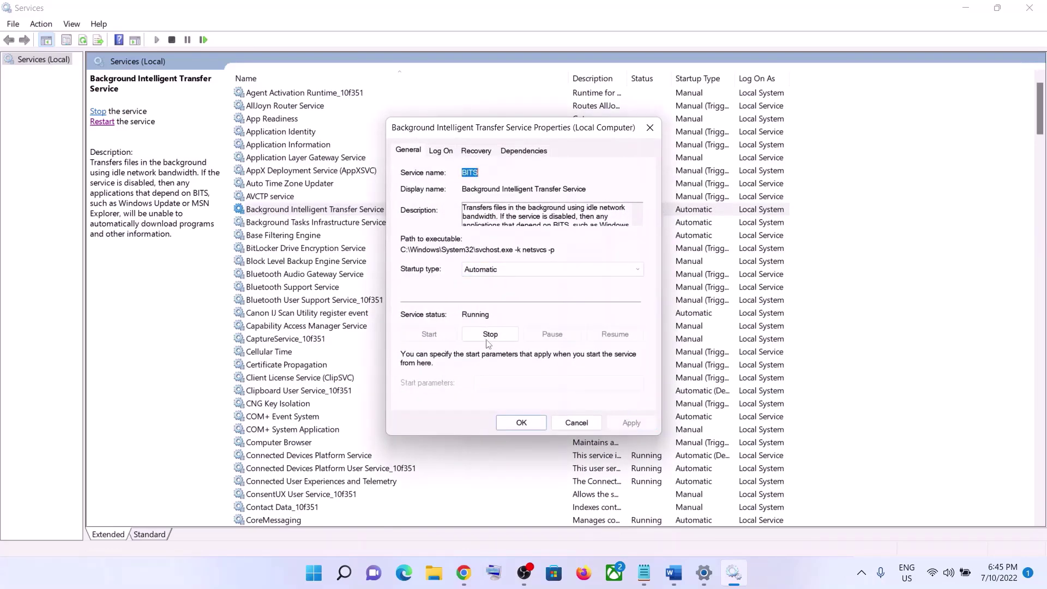
{"action": "left_click", "coordinate": [520, 422]}
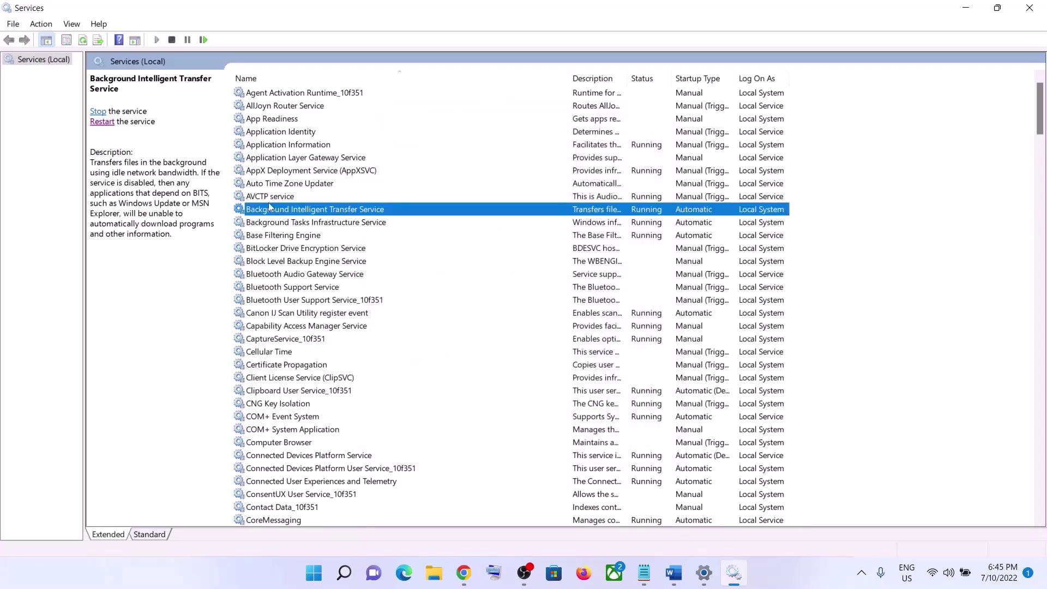
{"action": "left_click", "coordinate": [104, 122]}
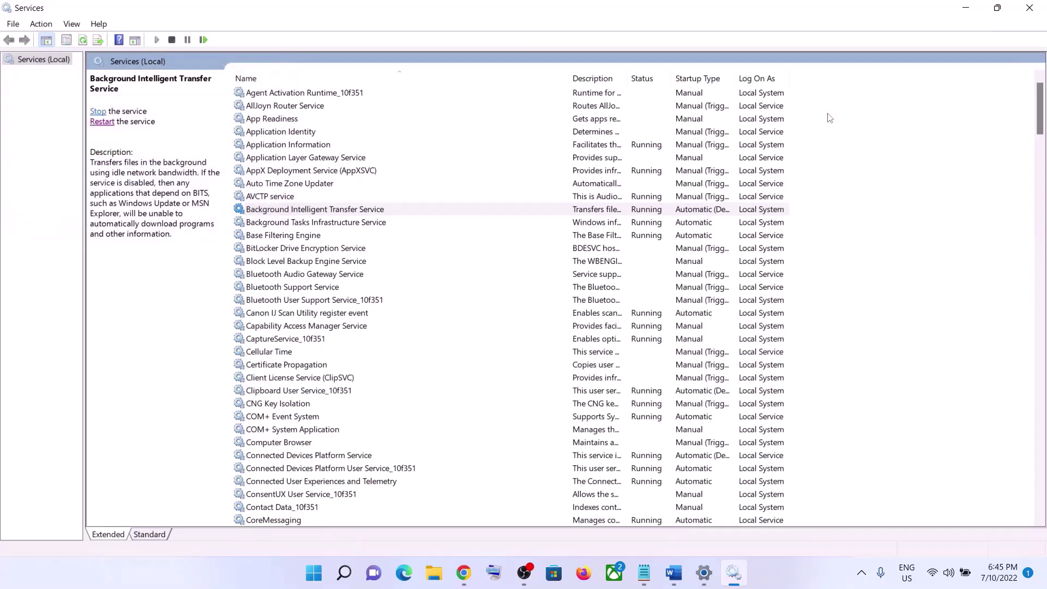
- Close the Services app and read Step 3 about the Windows 11 Installation Assistant in the Word document
{"action": "left_click", "coordinate": [1030, 8]}
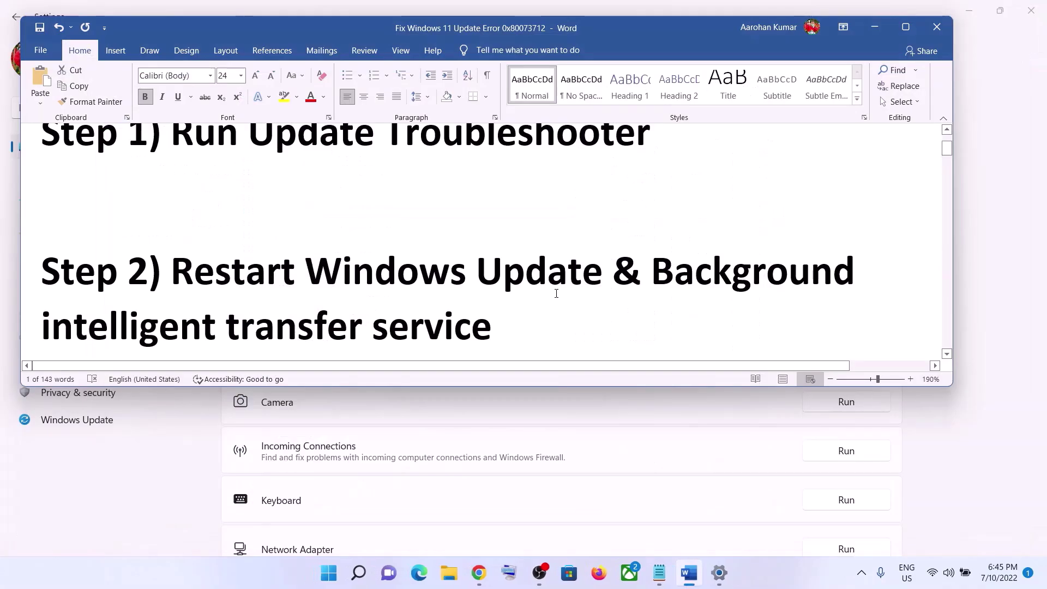
{"action": "scroll", "coordinate": [495, 293], "scroll_direction": "down", "scroll_amount": 5}
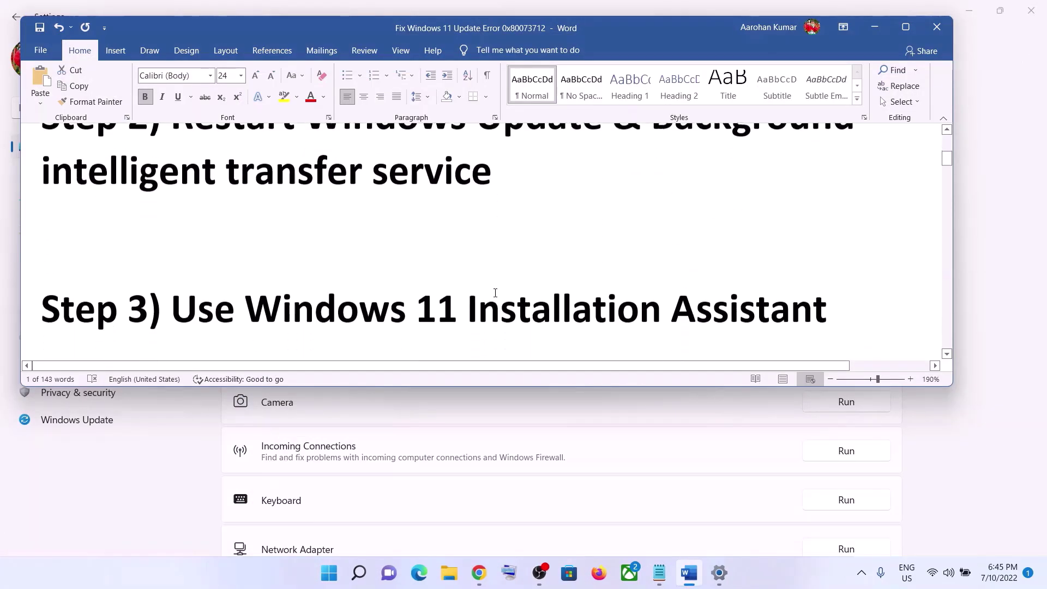
{"action": "scroll", "coordinate": [495, 293], "scroll_direction": "down", "scroll_amount": 3}
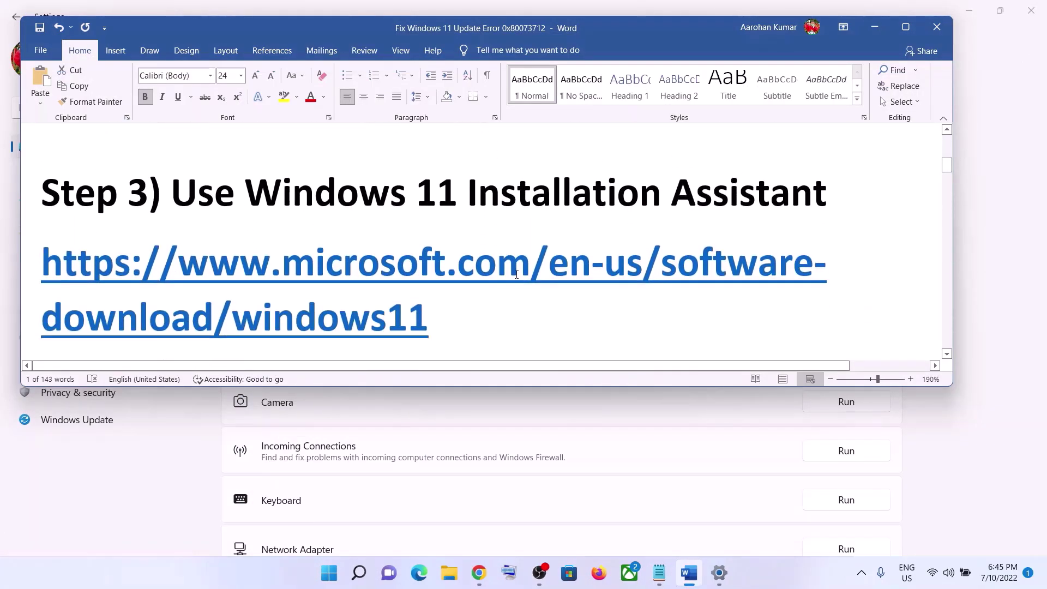
- Open the Step 3 link microsoft.com/en-us/software-download/windows11 in Chrome and go to the Windows 11 Installation Assistant section
{"action": "triple_click", "coordinate": [457, 313]}
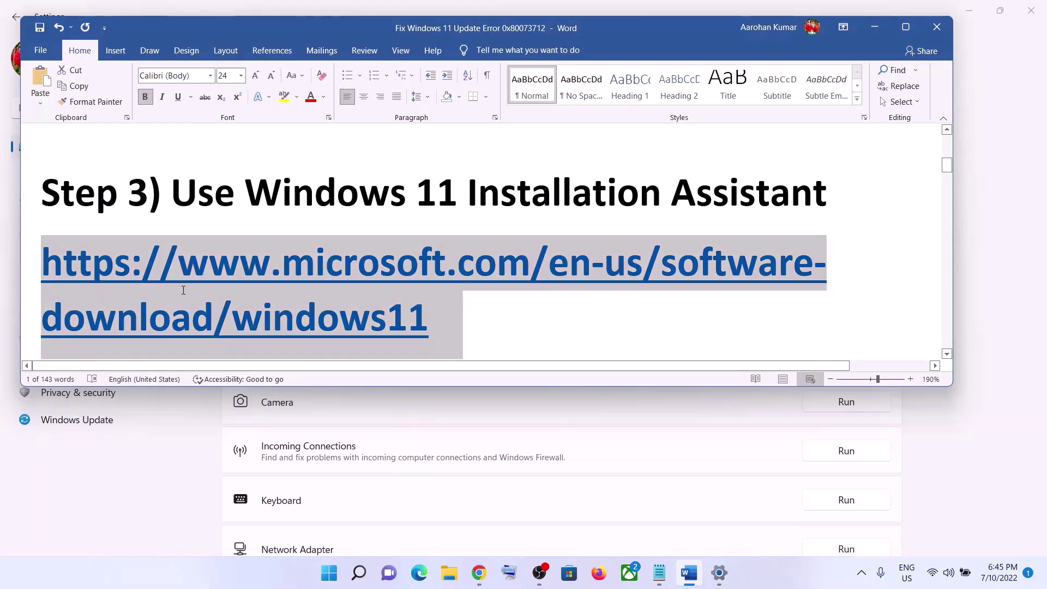
{"action": "right_click", "coordinate": [361, 291]}
{"action": "left_click", "coordinate": [412, 130]}
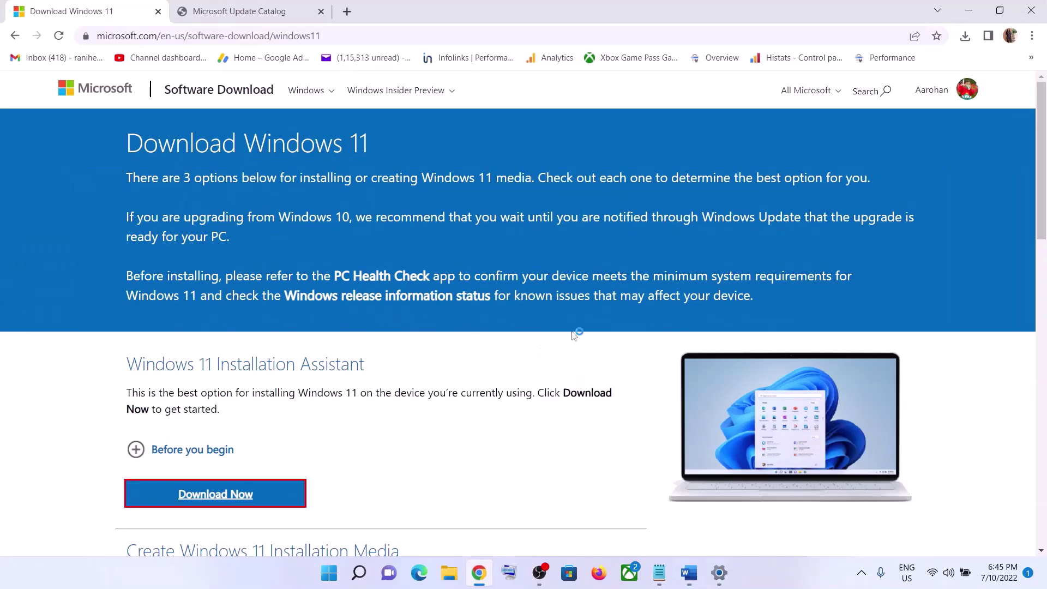
{"action": "scroll", "coordinate": [409, 357], "scroll_direction": "down", "scroll_amount": 1}
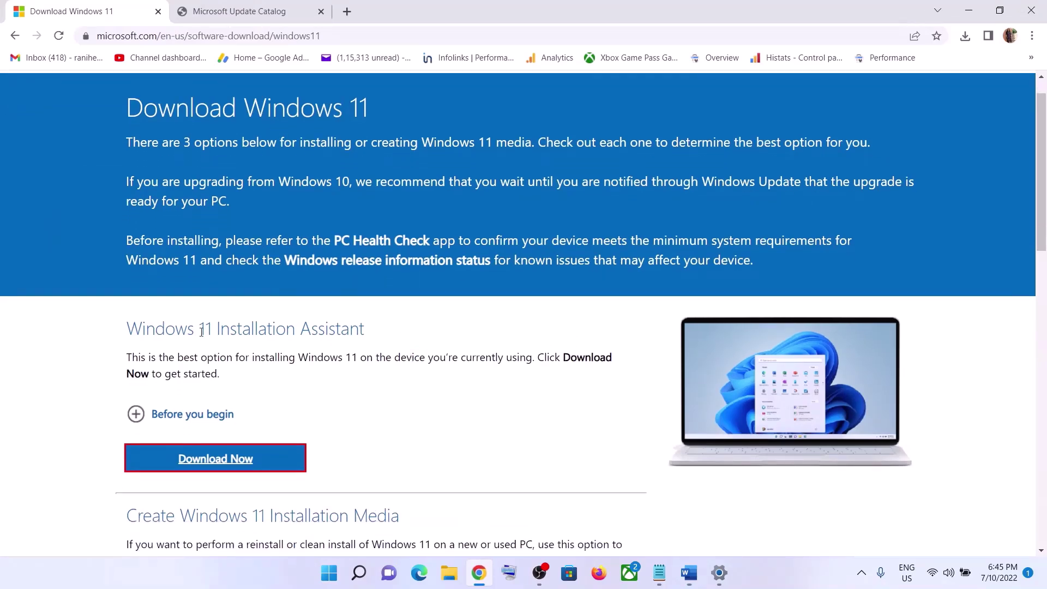
- Download the Windows 11 Installation Assistant, run it with administrator permission, and close it after its update check
{"action": "left_click", "coordinate": [284, 446]}
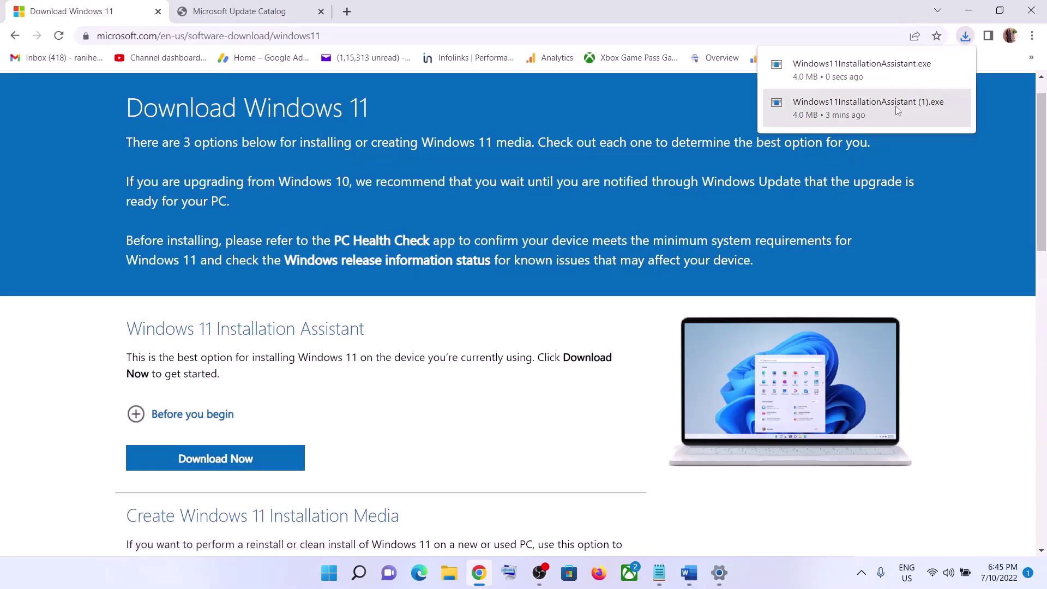
{"action": "left_click", "coordinate": [845, 77]}
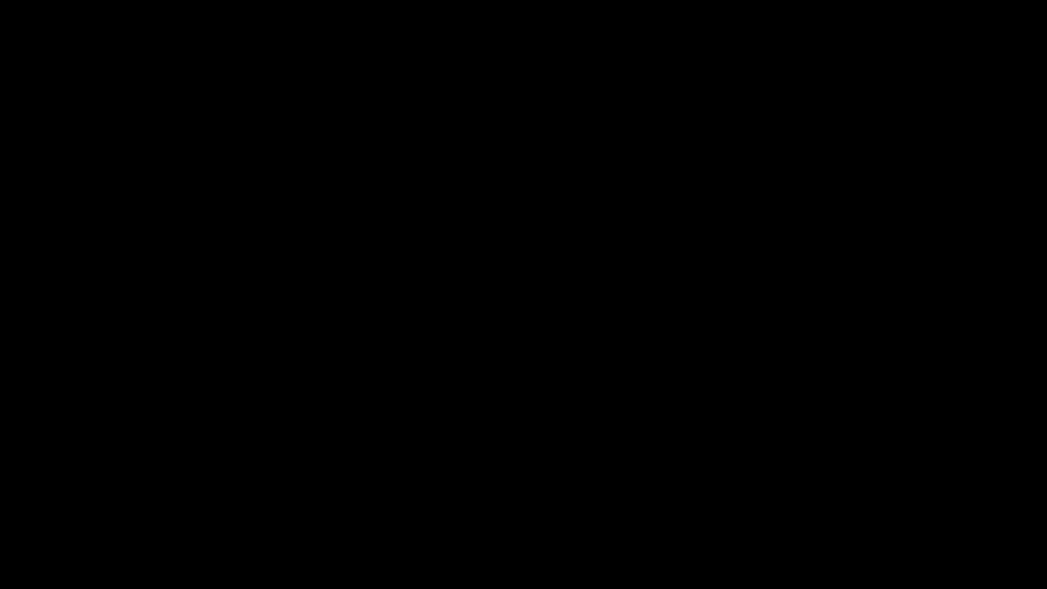
{"action": "left_click", "coordinate": [515, 326]}
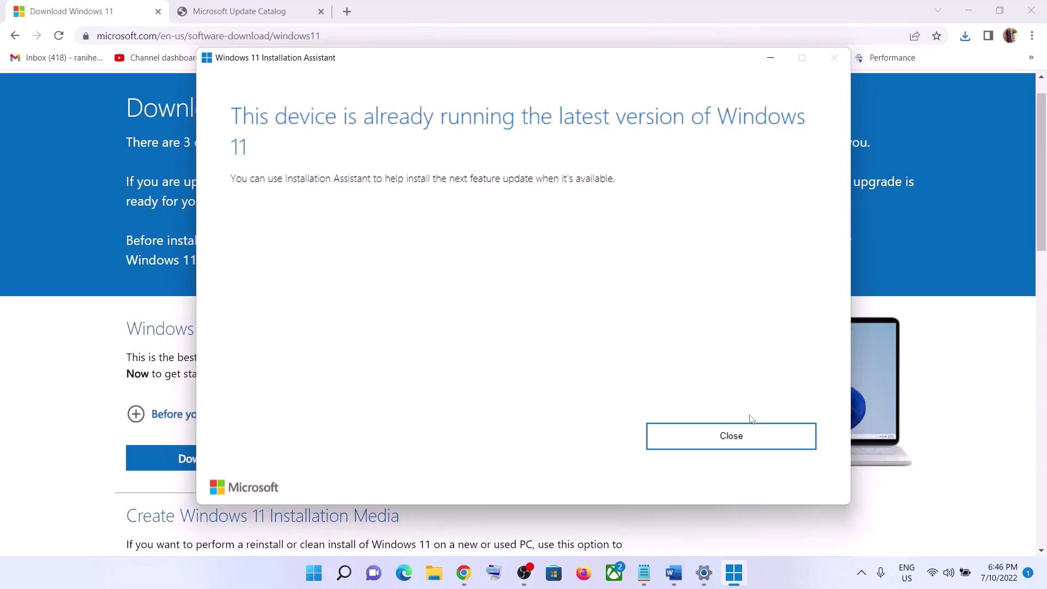
{"action": "left_click", "coordinate": [735, 436]}
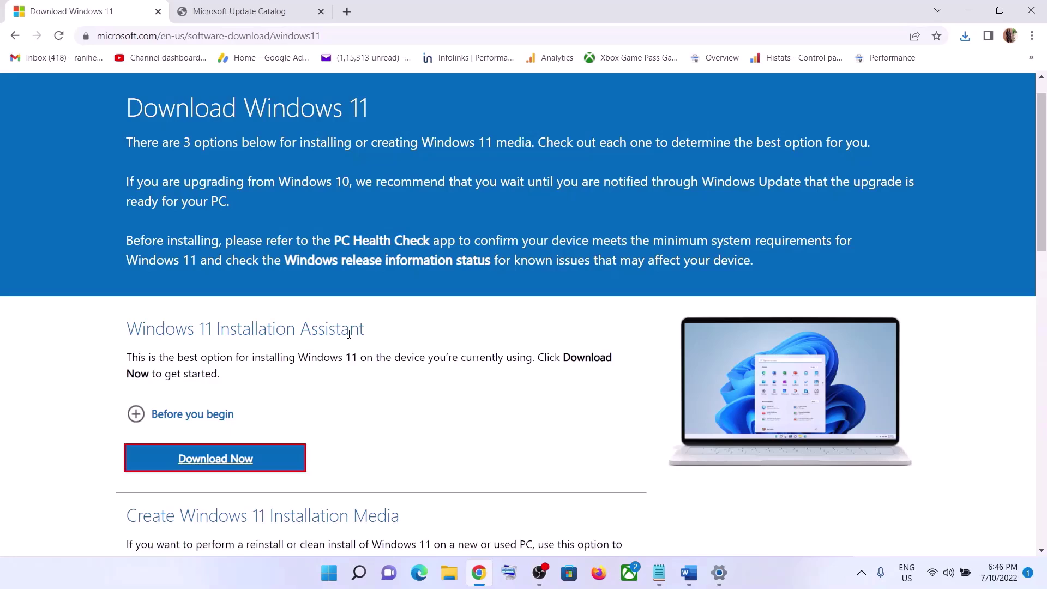
- Open the compatibility properties of the Windows11InstallationAssistant file in the Downloads folder
{"action": "left_click", "coordinate": [449, 573]}
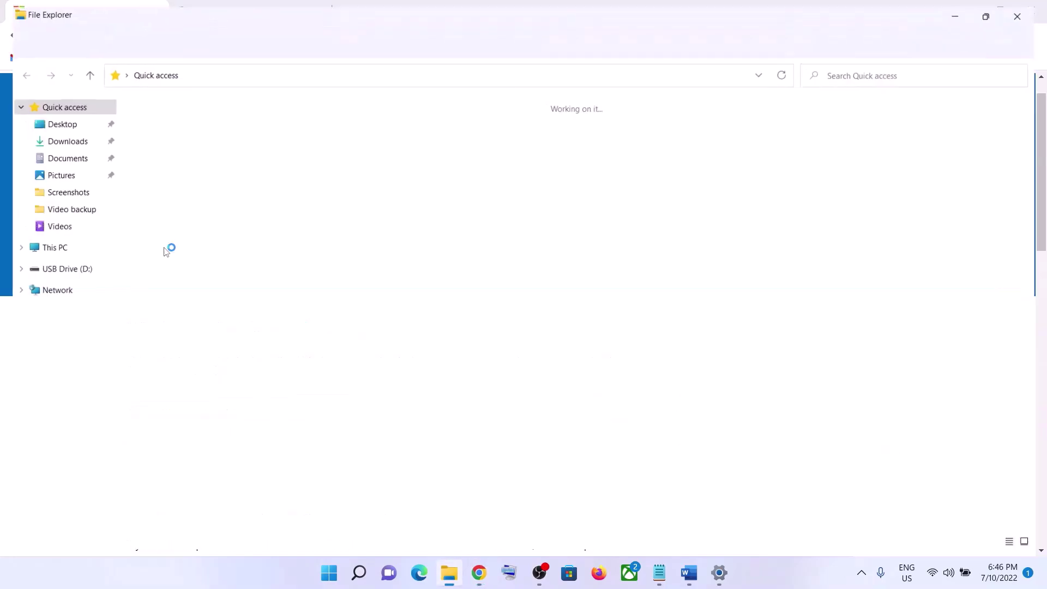
{"action": "left_click", "coordinate": [60, 140]}
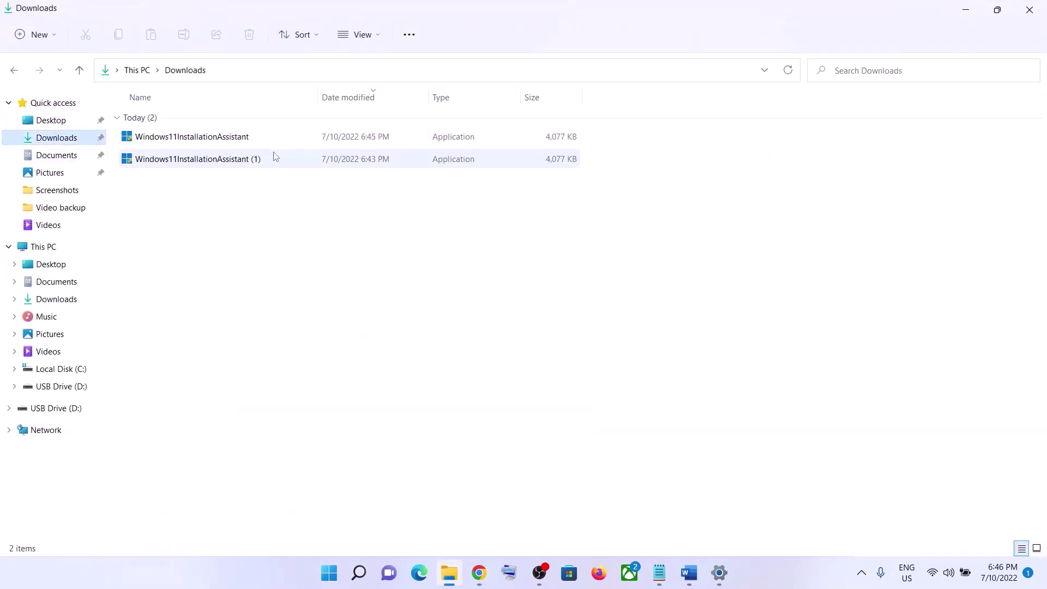
{"action": "left_click", "coordinate": [200, 140]}
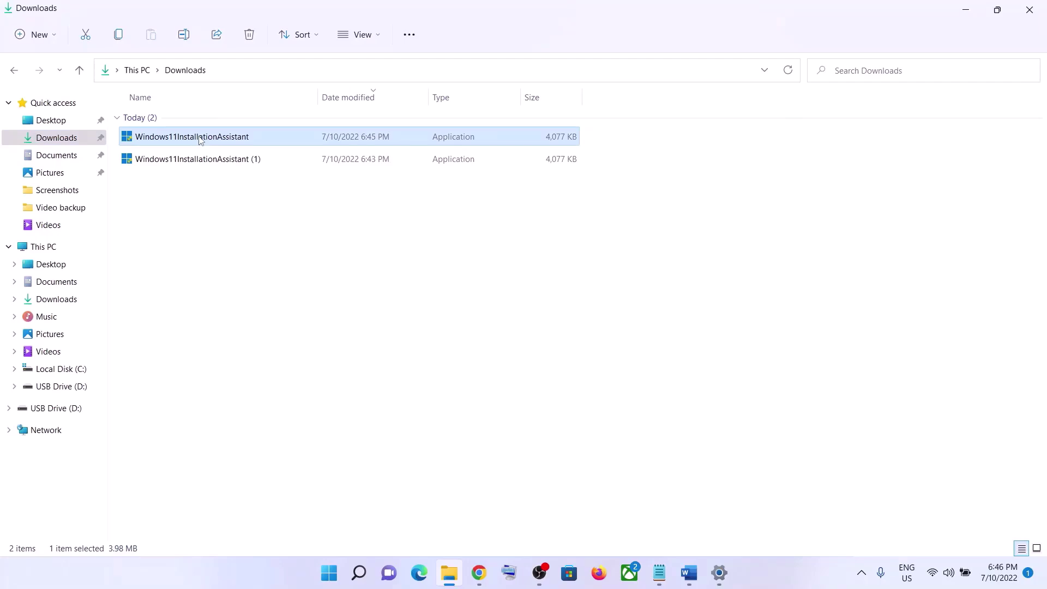
{"action": "right_click", "coordinate": [200, 140]}
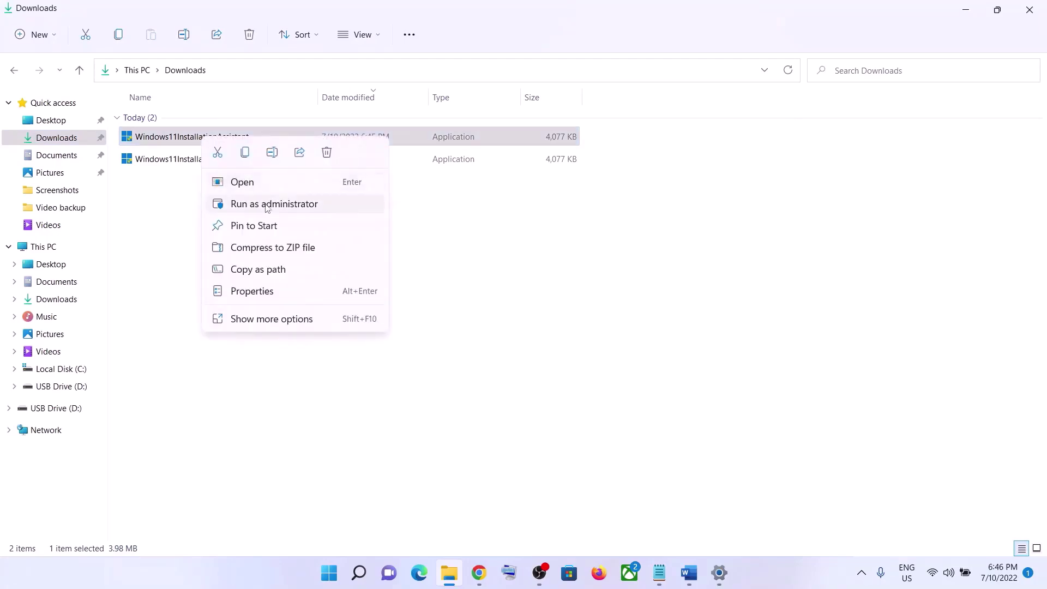
{"action": "left_click", "coordinate": [256, 292]}
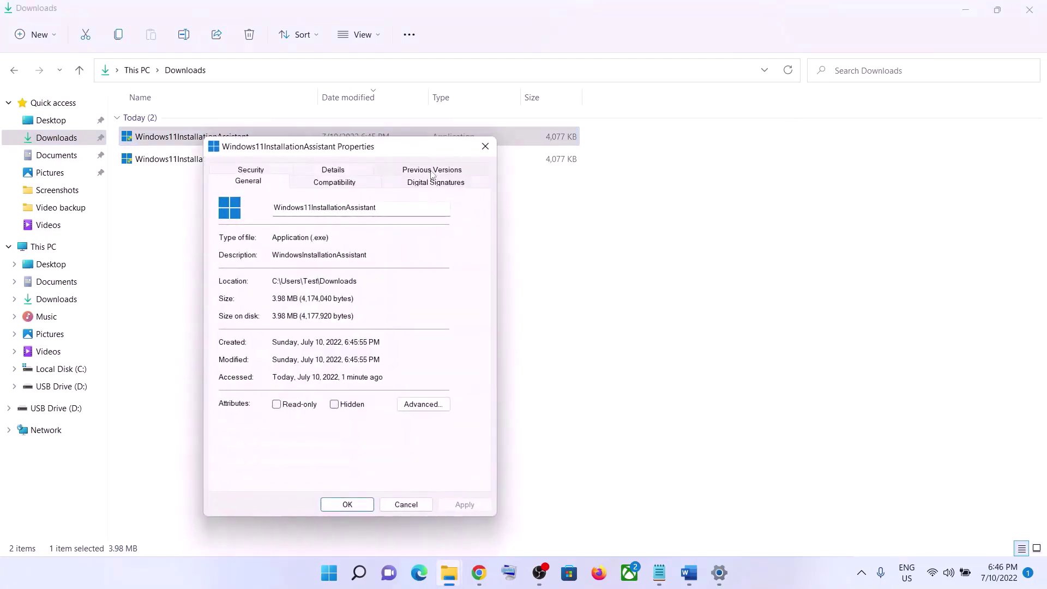
{"action": "left_click", "coordinate": [351, 184]}
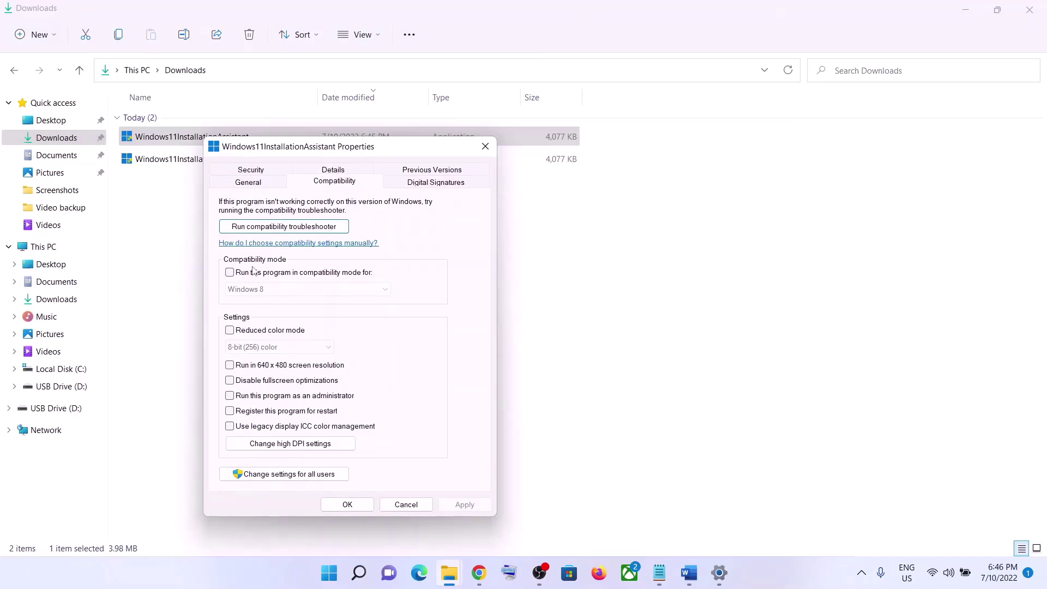
- Set the installer to run in compatibility mode for Windows 7, apply the change, and minimize File Explorer
{"action": "left_click", "coordinate": [230, 273]}
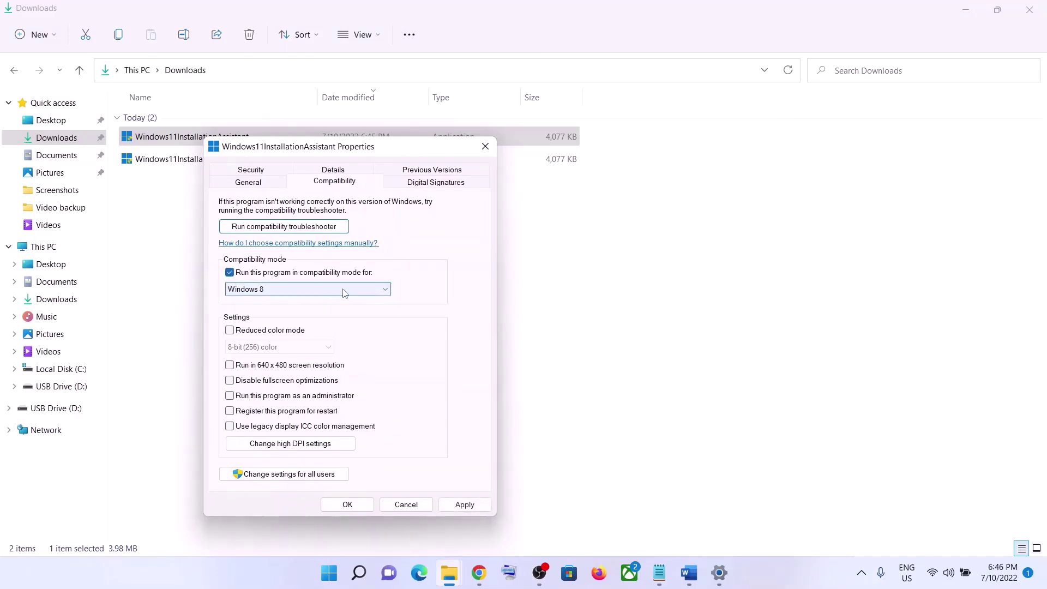
{"action": "left_click", "coordinate": [350, 292]}
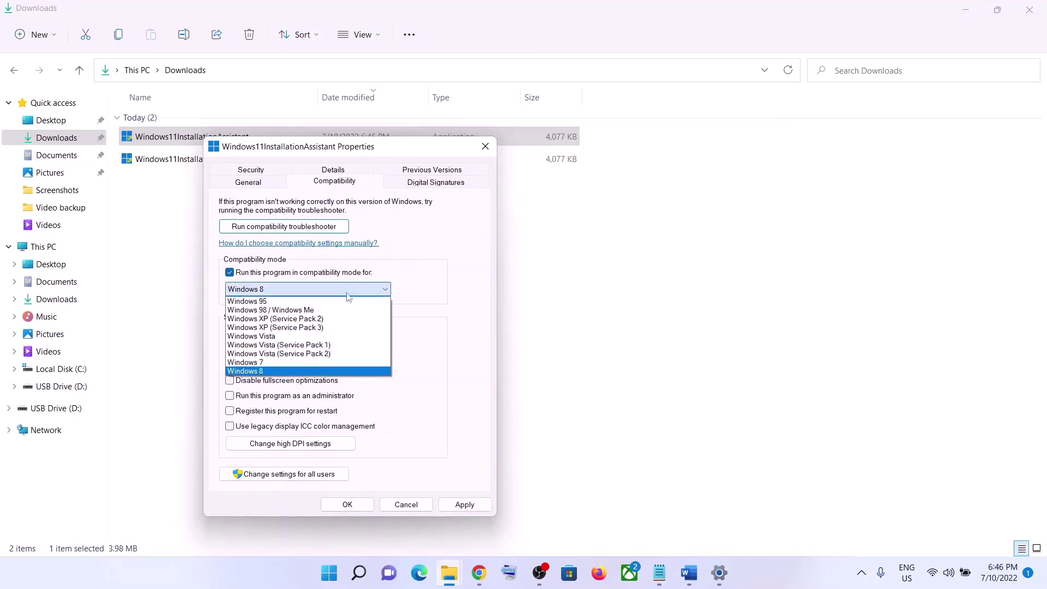
{"action": "left_click", "coordinate": [262, 363]}
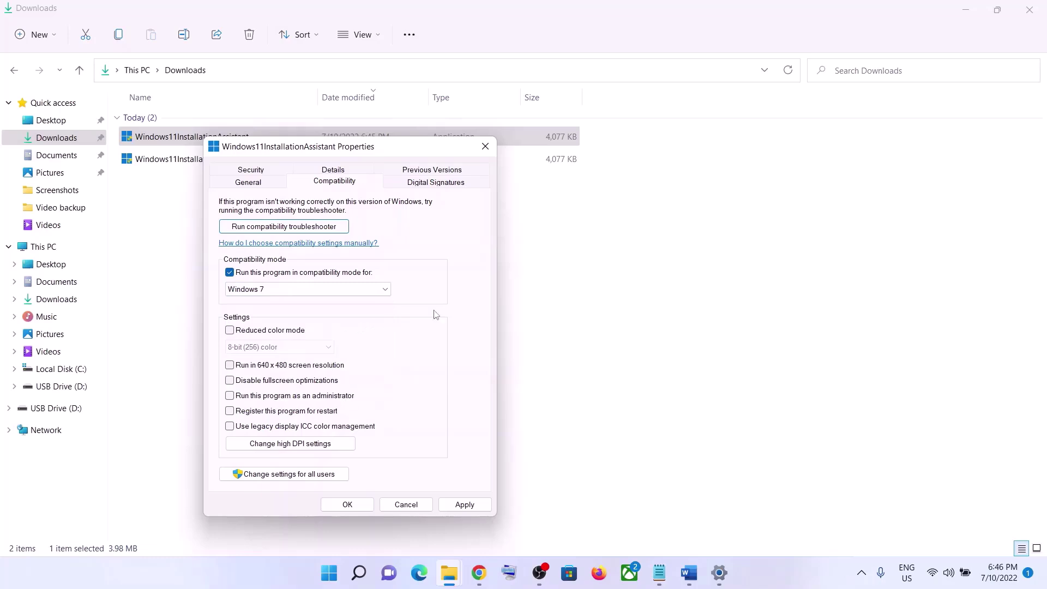
{"action": "left_click", "coordinate": [463, 505]}
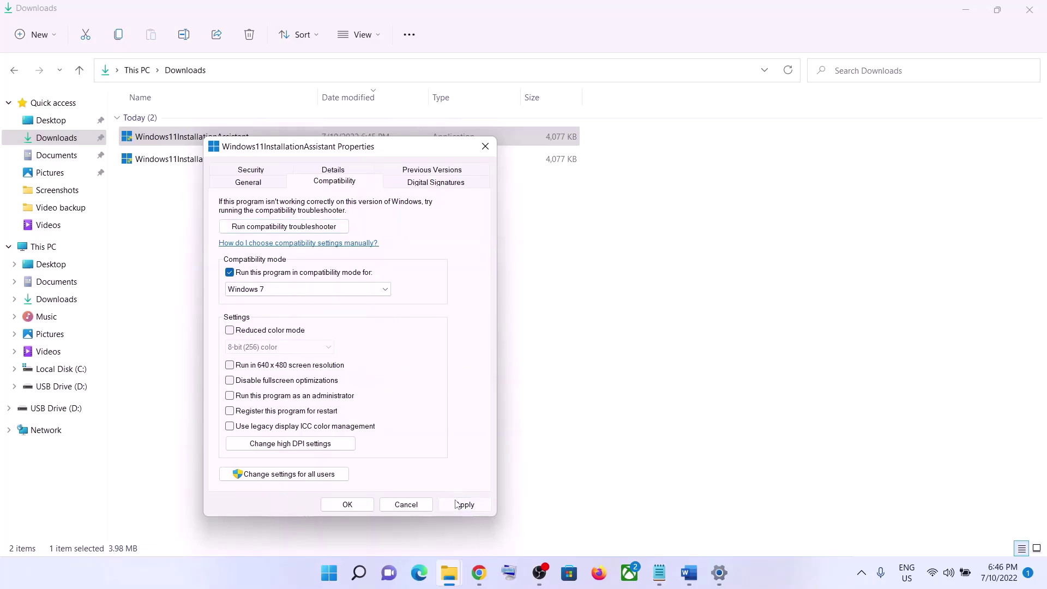
{"action": "left_click", "coordinate": [367, 503]}
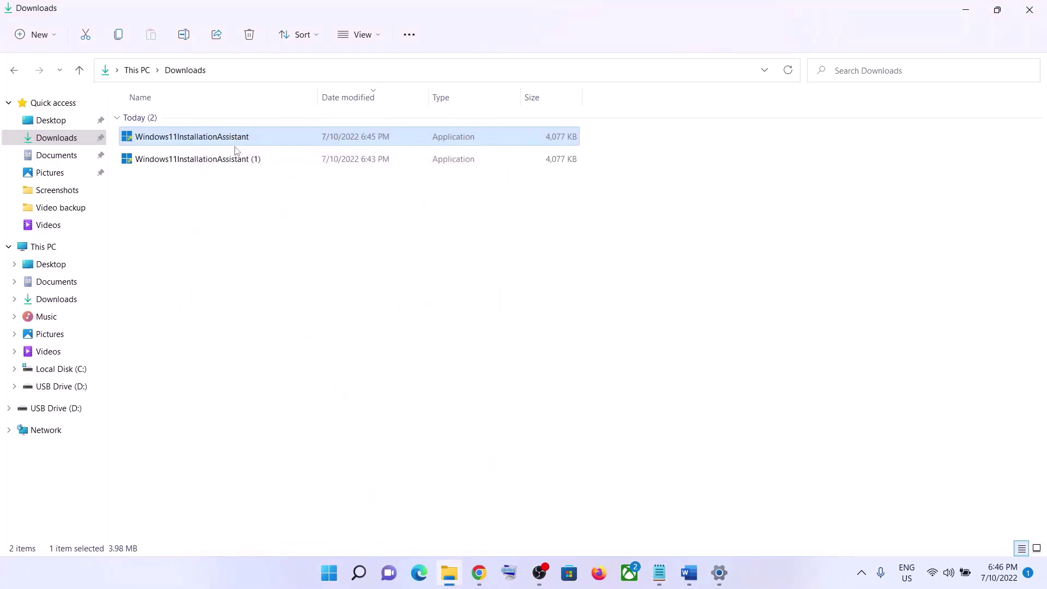
{"action": "left_click", "coordinate": [977, 17]}
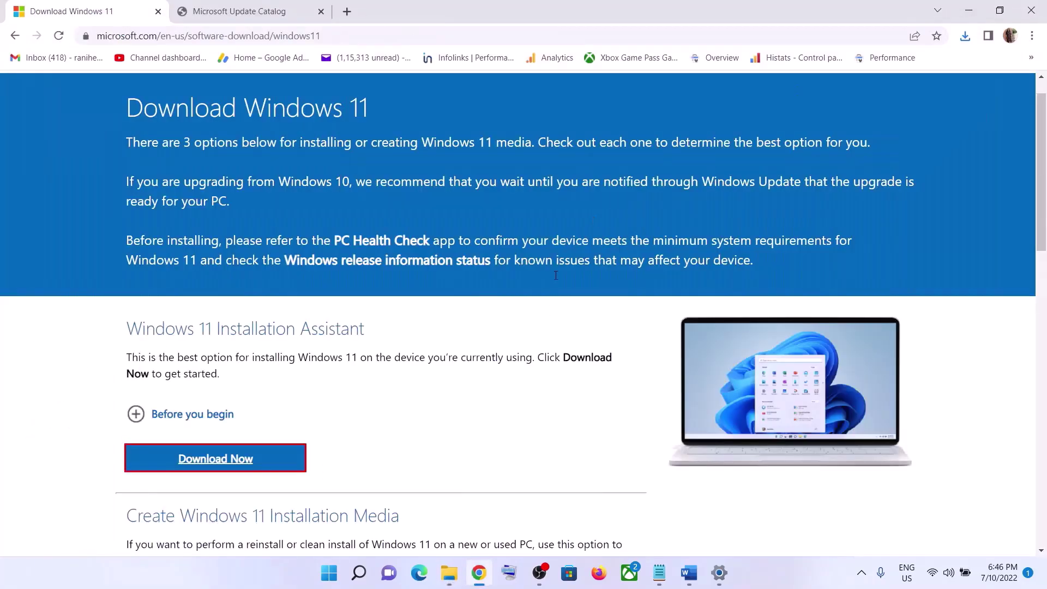
- Copy the Step 4 Microsoft Update Catalog link from the Word document and switch to the catalog page in Chrome
{"action": "left_click", "coordinate": [689, 572]}
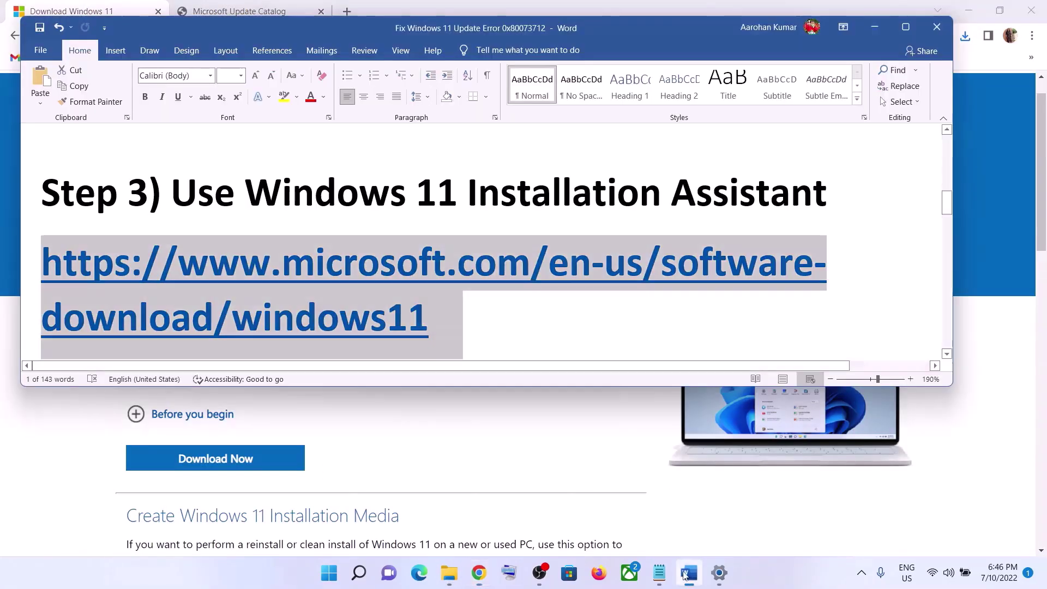
{"action": "scroll", "coordinate": [447, 326], "scroll_direction": "down", "scroll_amount": 5}
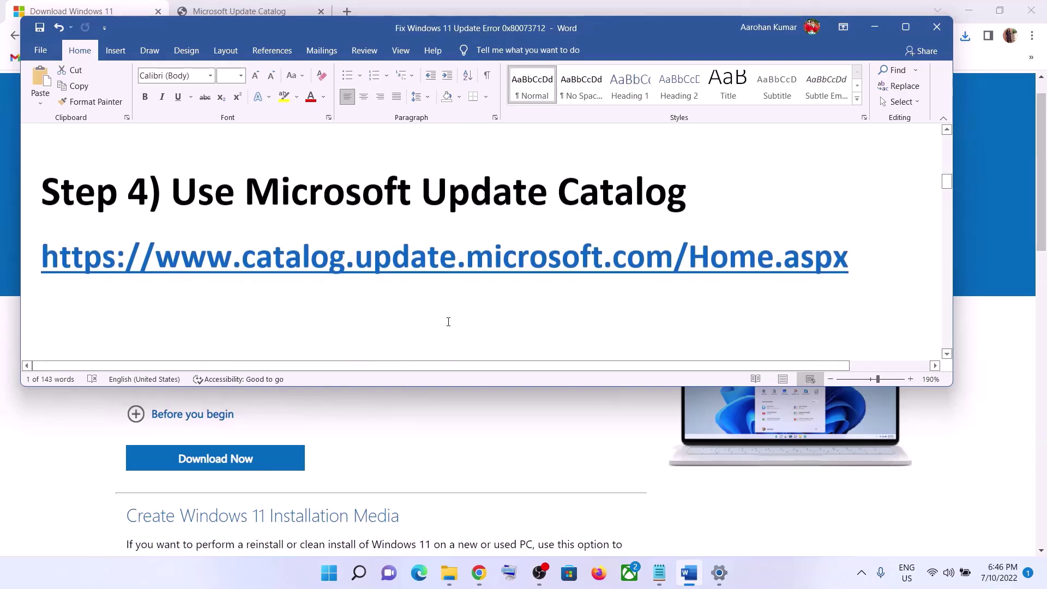
{"action": "triple_click", "coordinate": [880, 250]}
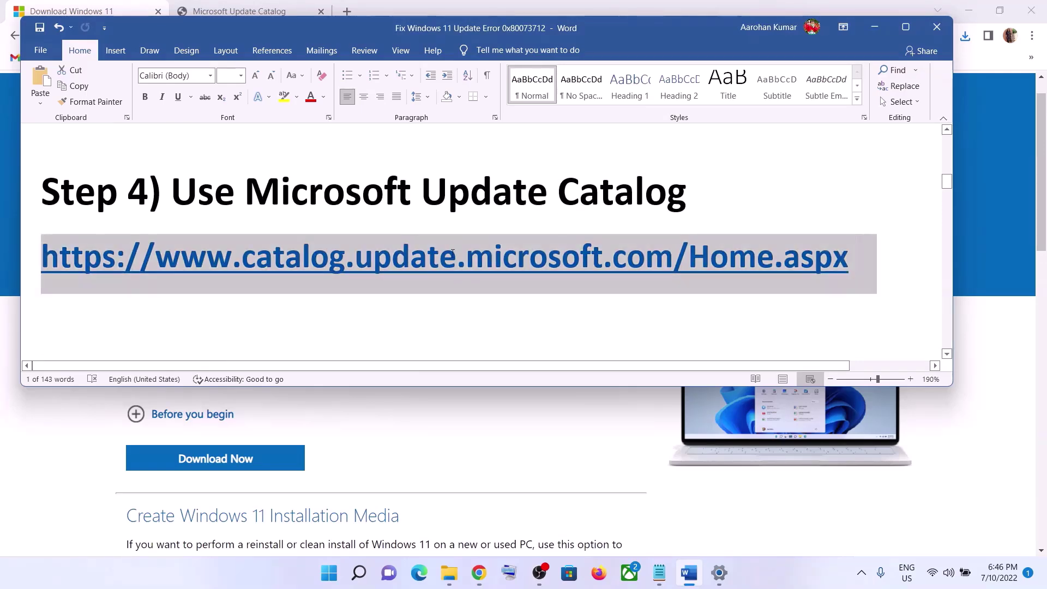
{"action": "key", "text": "ctrl+c"}
{"action": "left_click", "coordinate": [206, 4]}
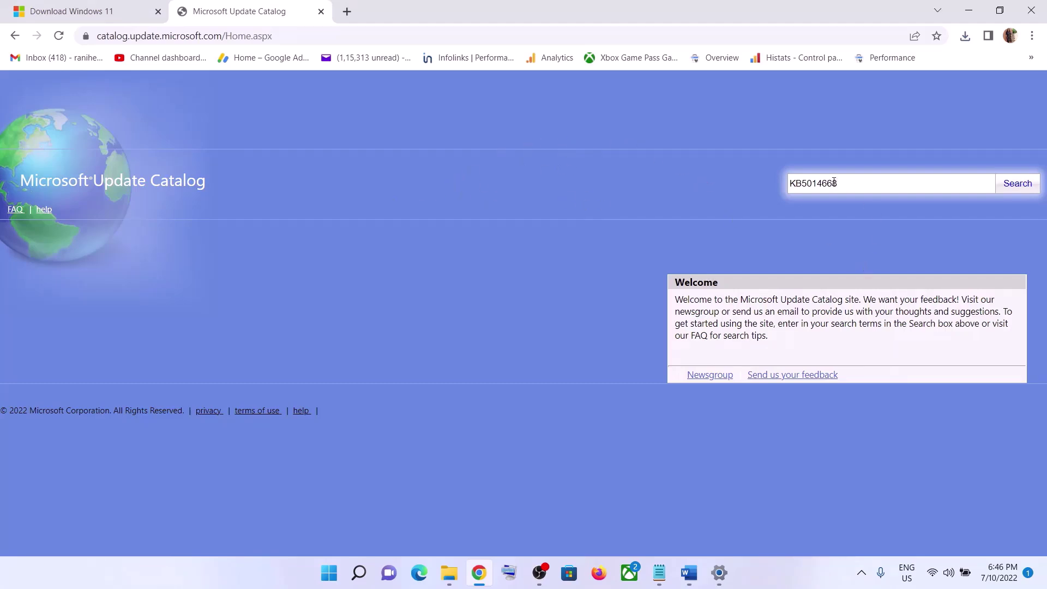
- Search the Microsoft Update Catalog for KB5014668
{"action": "left_click_drag", "start_coordinate": [834, 182], "coordinate": [788, 187]}
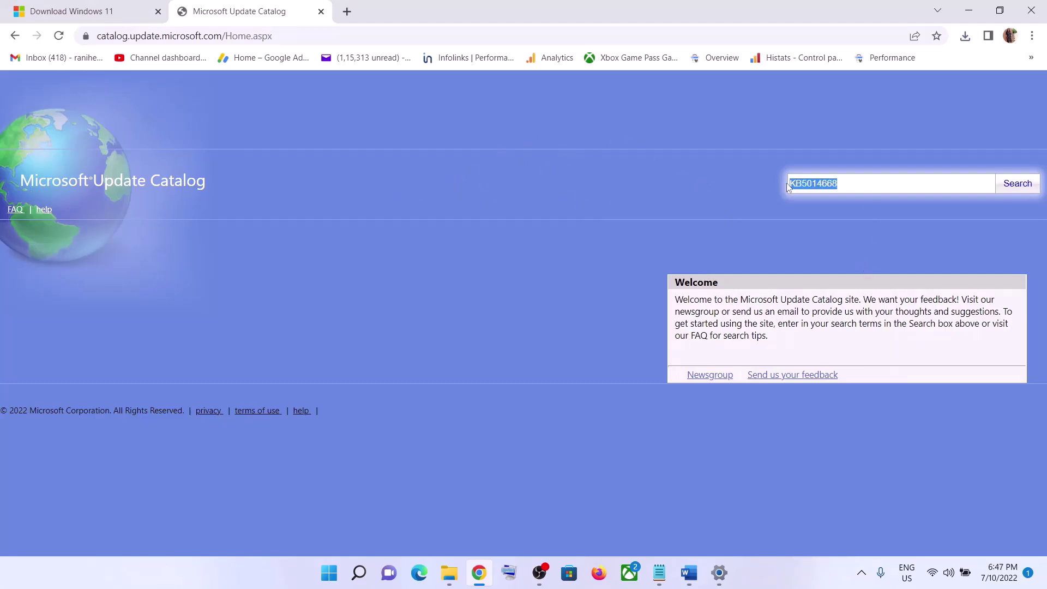
{"action": "left_click", "coordinate": [853, 182]}
{"action": "left_click_drag", "start_coordinate": [846, 184], "coordinate": [794, 182]}
{"action": "left_click", "coordinate": [857, 186]}
{"action": "left_click_drag", "start_coordinate": [853, 185], "coordinate": [790, 186]}
{"action": "left_click", "coordinate": [850, 185]}
{"action": "left_click_drag", "start_coordinate": [849, 185], "coordinate": [793, 183]}
{"action": "left_click", "coordinate": [1017, 195]}
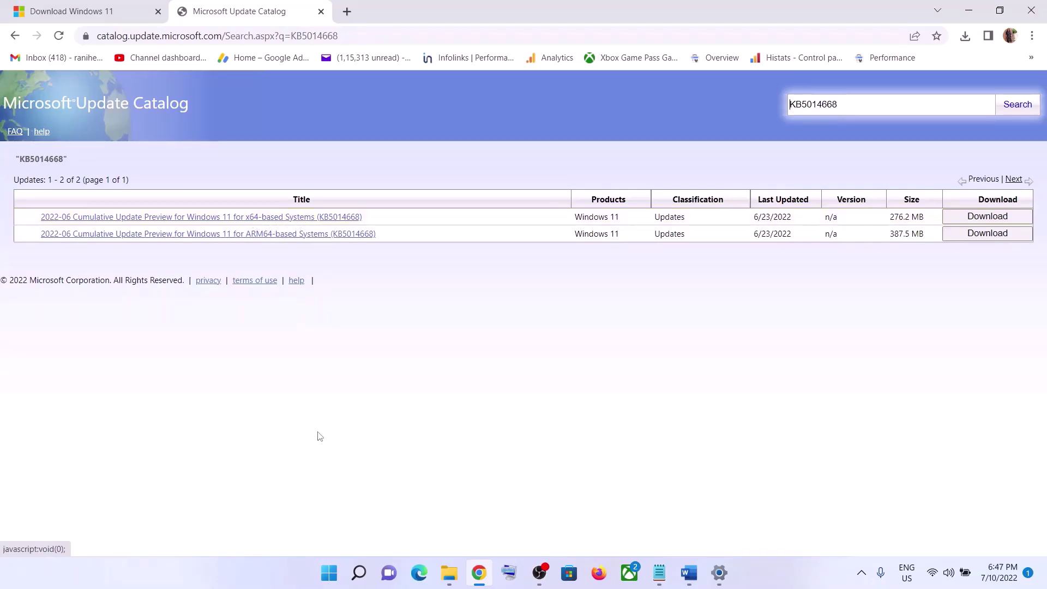
- Check the PC's system type on the System > About page of Windows Settings, and return to the catalog results
{"action": "left_click", "coordinate": [329, 573]}
{"action": "left_click", "coordinate": [489, 228]}
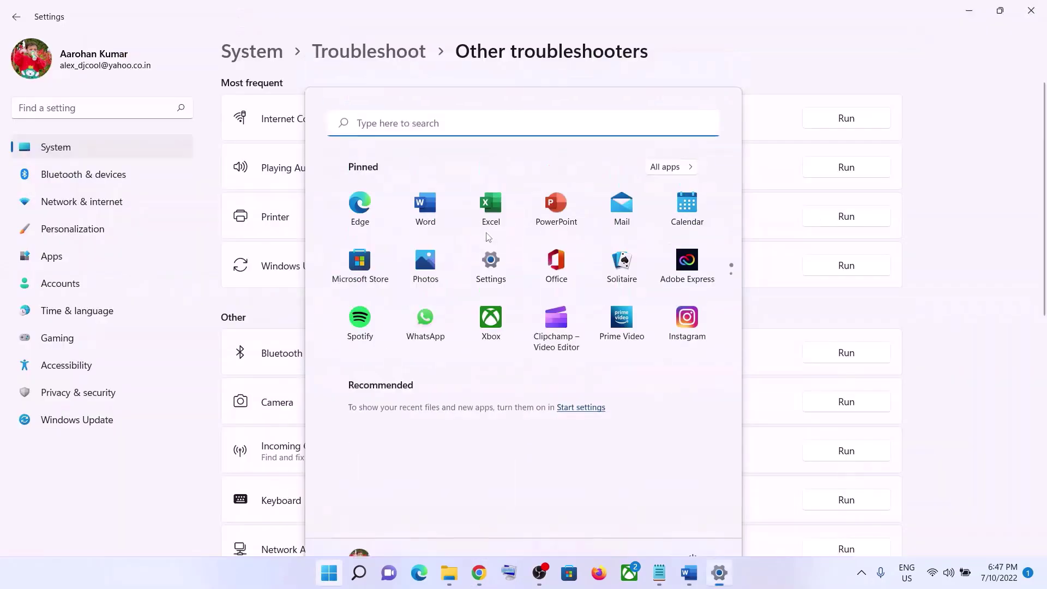
{"action": "left_click", "coordinate": [93, 150]}
{"action": "scroll", "coordinate": [434, 296], "scroll_direction": "down", "scroll_amount": 10}
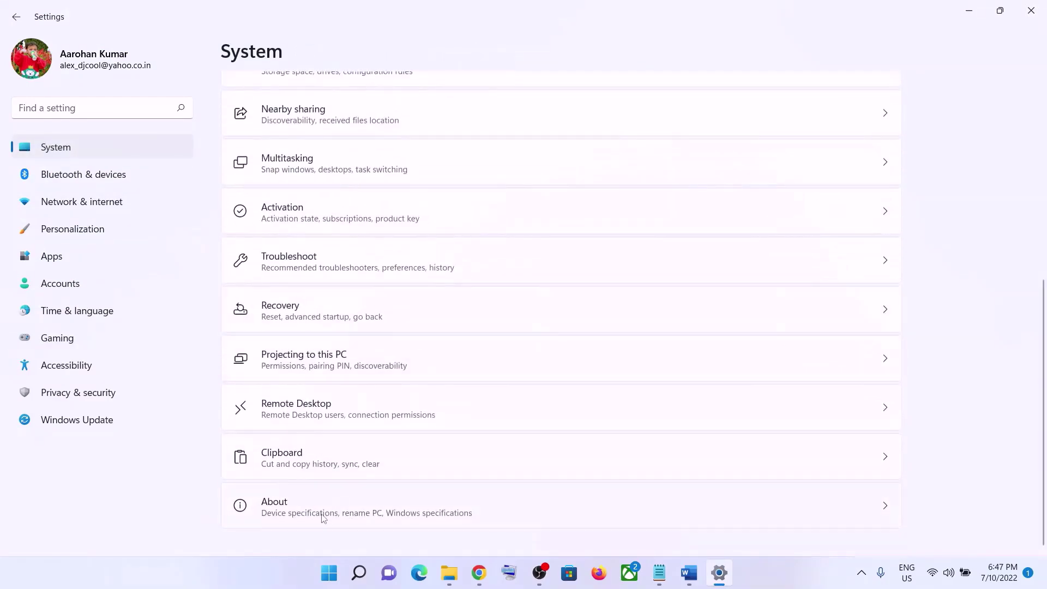
{"action": "left_click", "coordinate": [323, 518]}
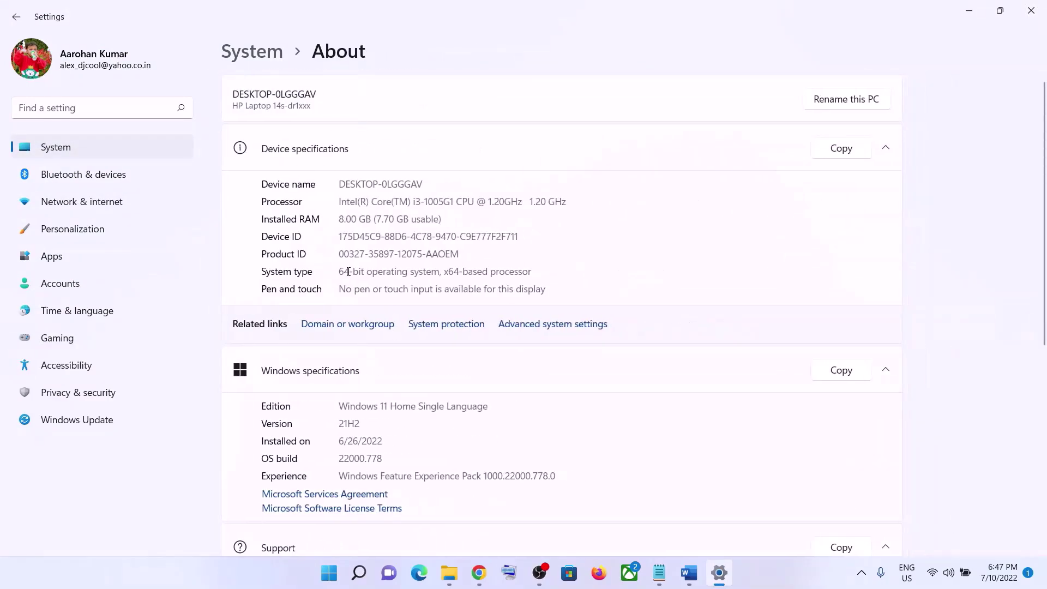
{"action": "left_click", "coordinate": [969, 11]}
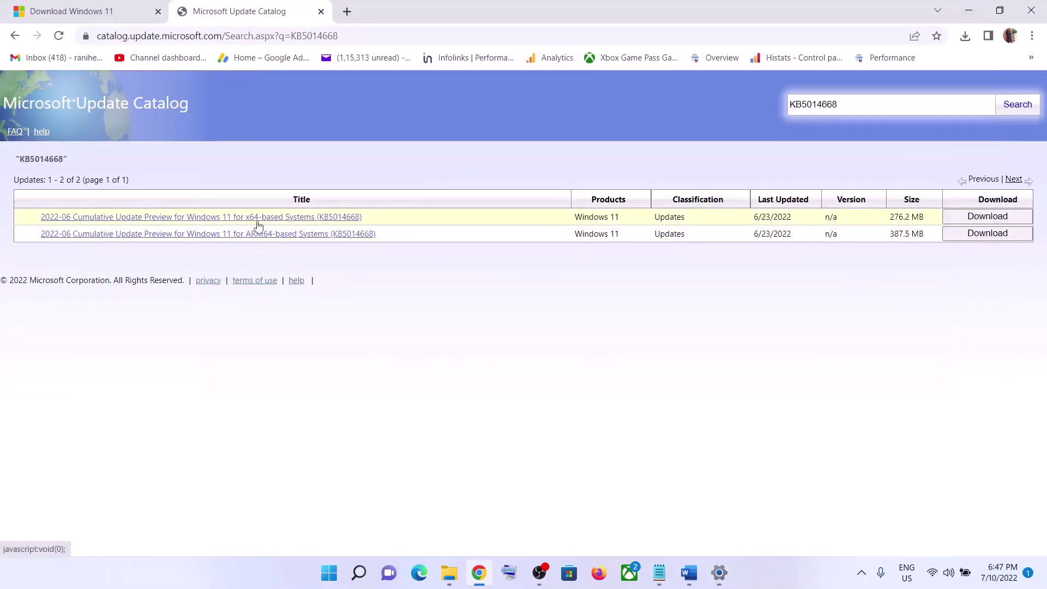
- Download the .msu file of the 2022-06 Cumulative Update Preview for Windows 11 for x64-based Systems (KB5014668)
{"action": "left_click", "coordinate": [984, 218]}
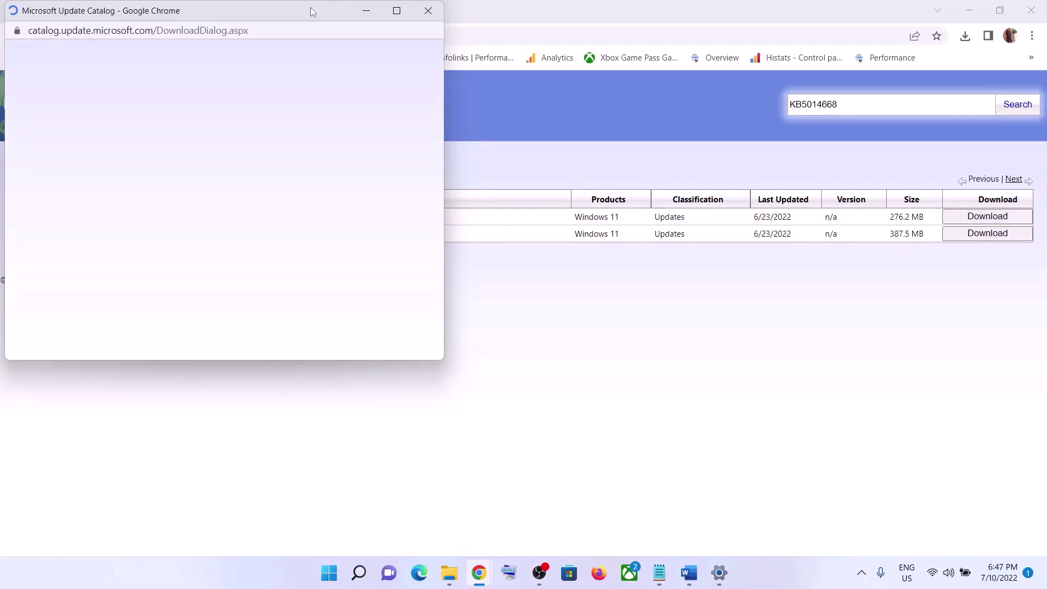
{"action": "left_click_drag", "start_coordinate": [310, 8], "coordinate": [516, 86]}
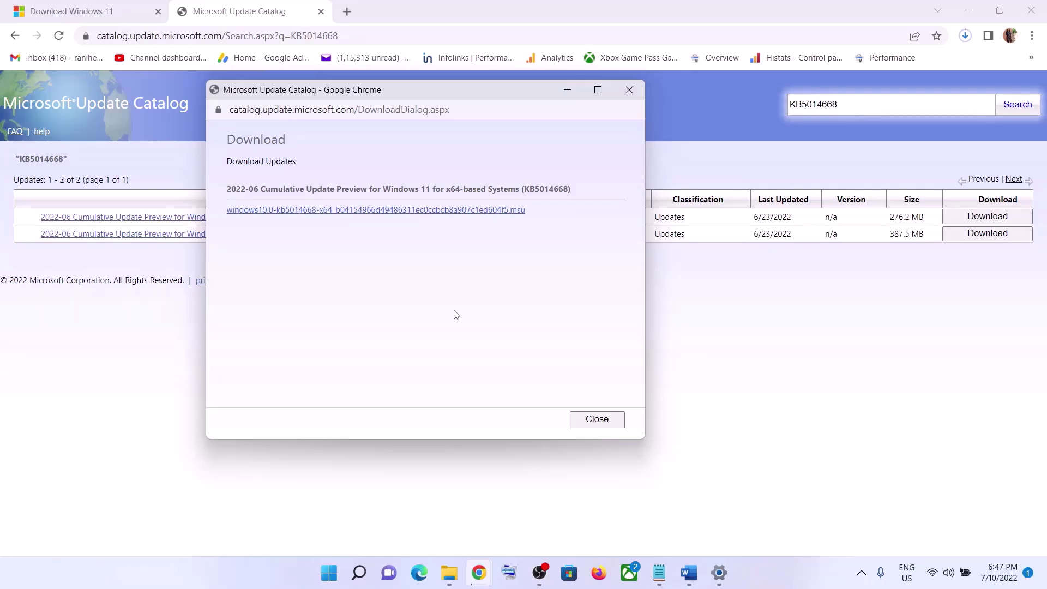
{"action": "left_click", "coordinate": [406, 214]}
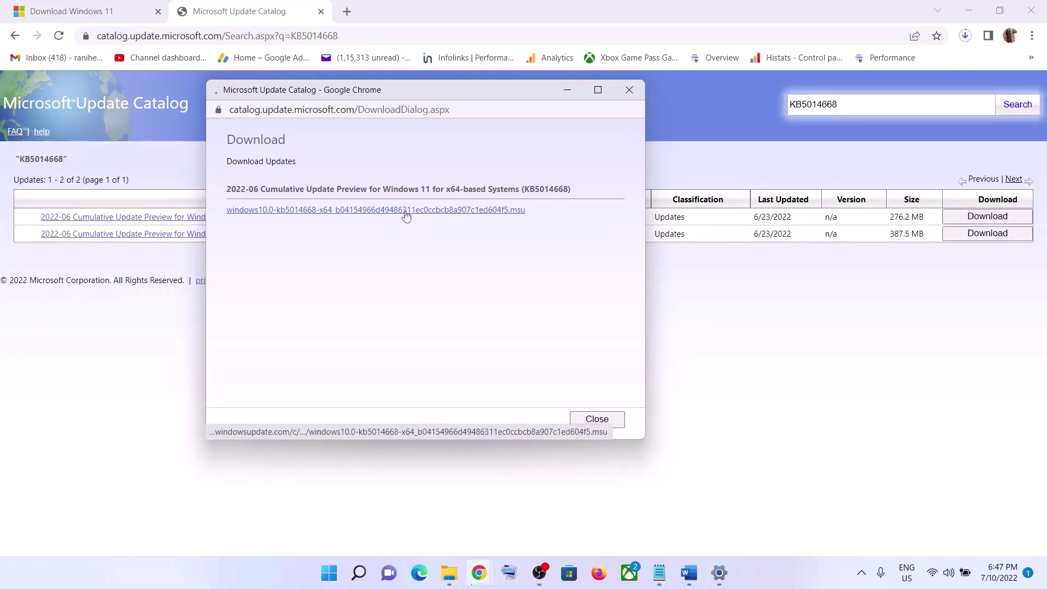